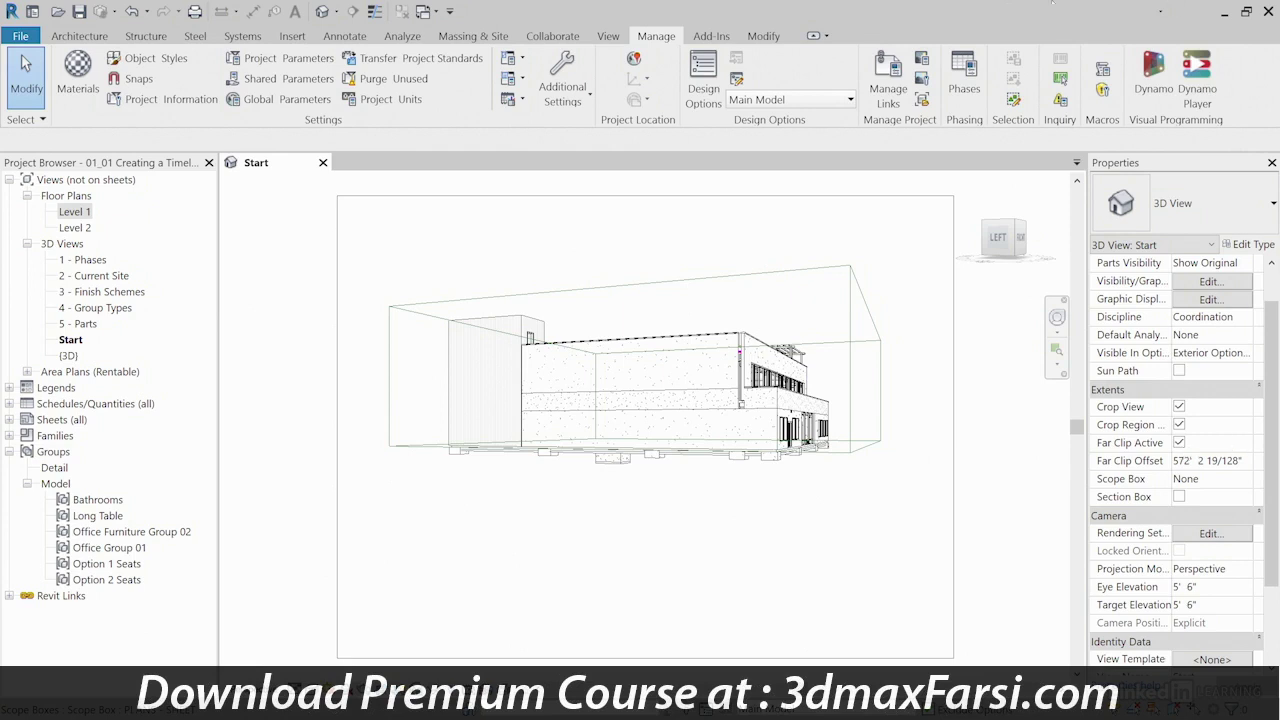
Step: Create a new View List schedule from the View tab's Schedules dropdown
click(610, 40)
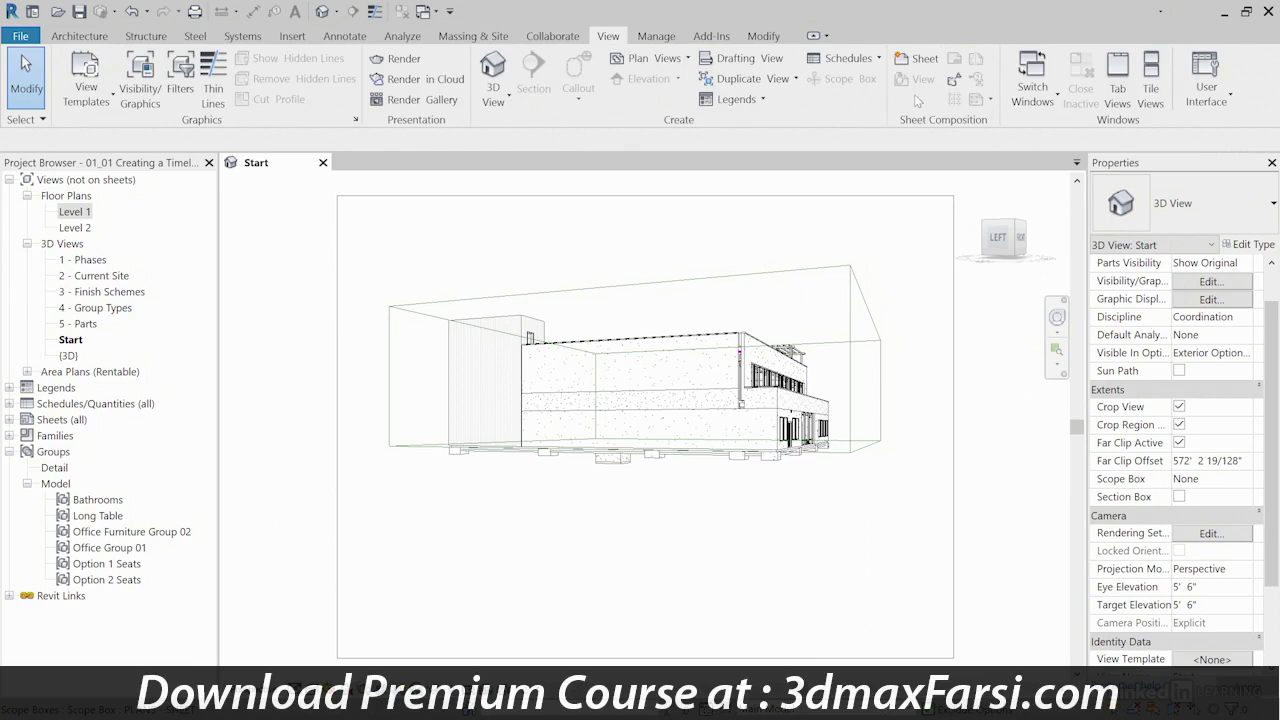
click(876, 60)
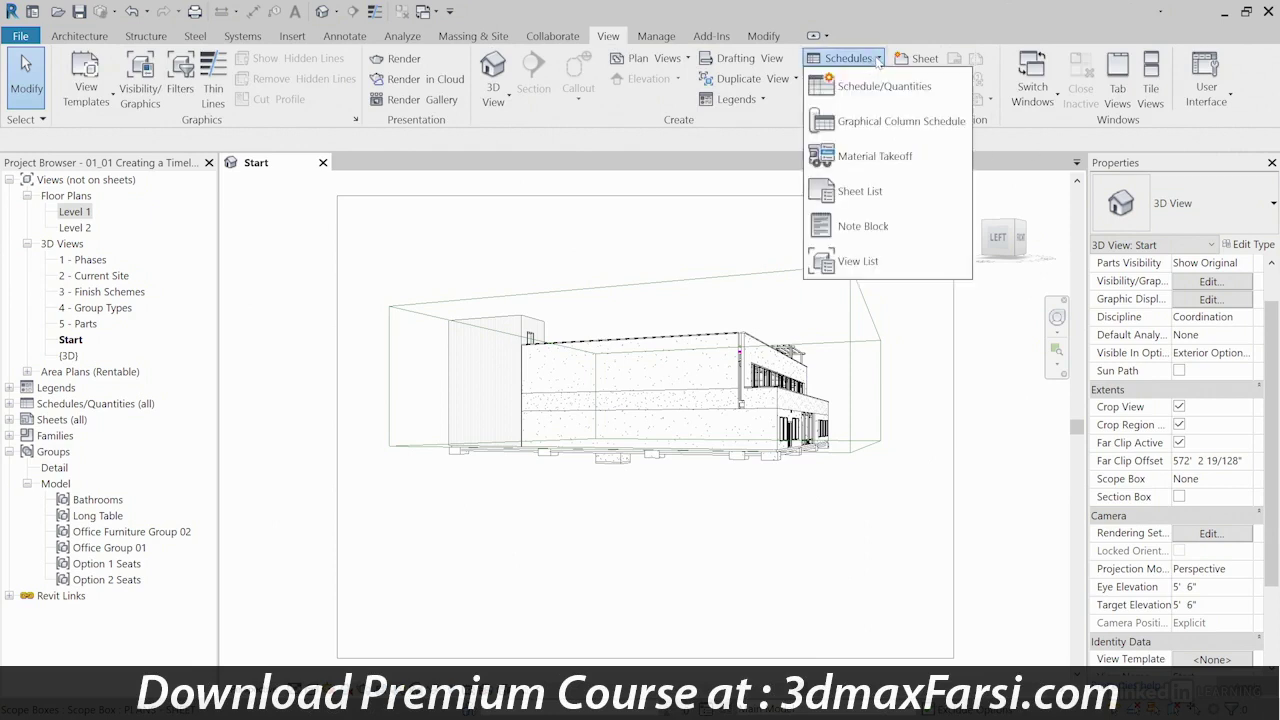
click(858, 261)
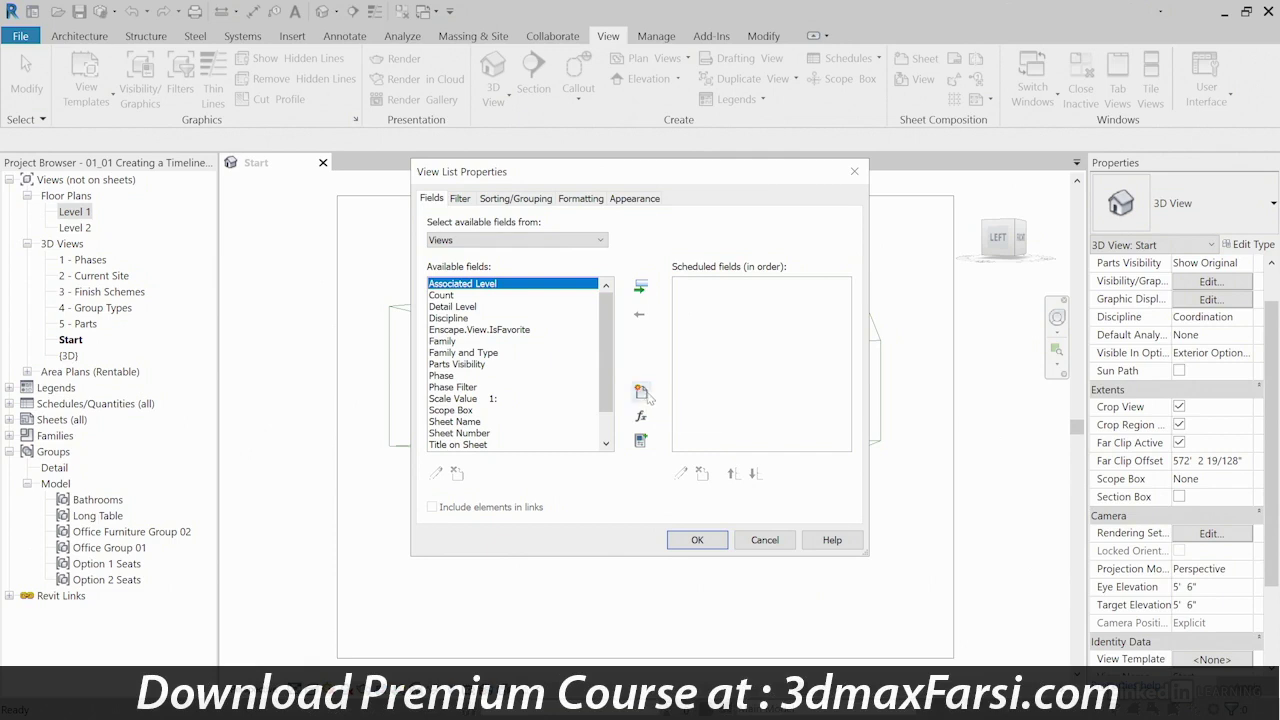
Step: Add a project parameter 'Design Phase Integer' of type Integer, grouped under Identity Data
click(643, 393)
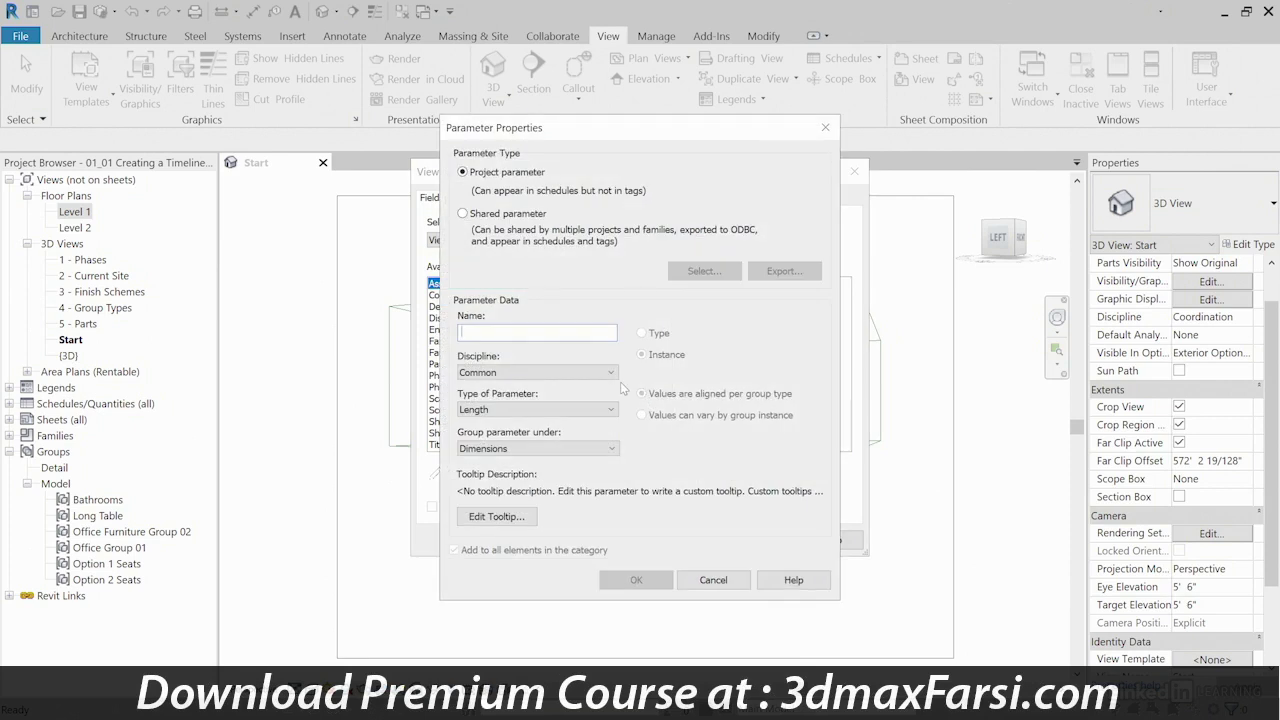
text(Design Phase Integer)
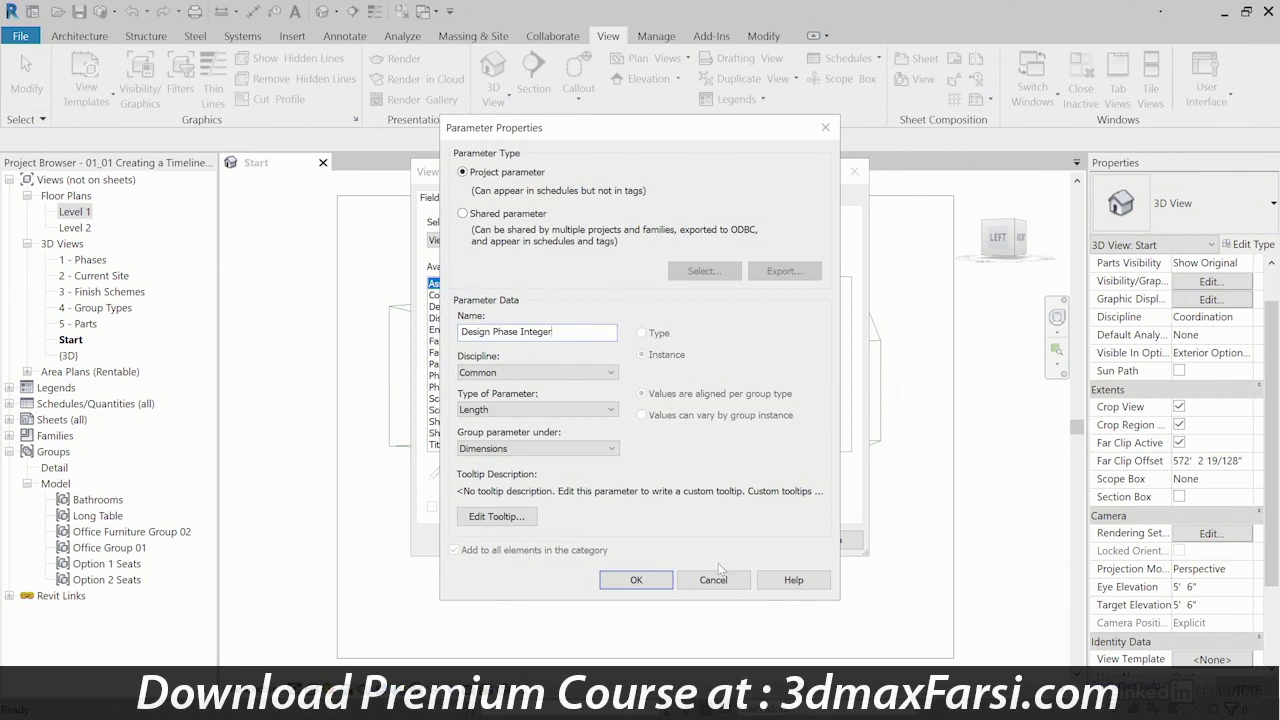
click(592, 415)
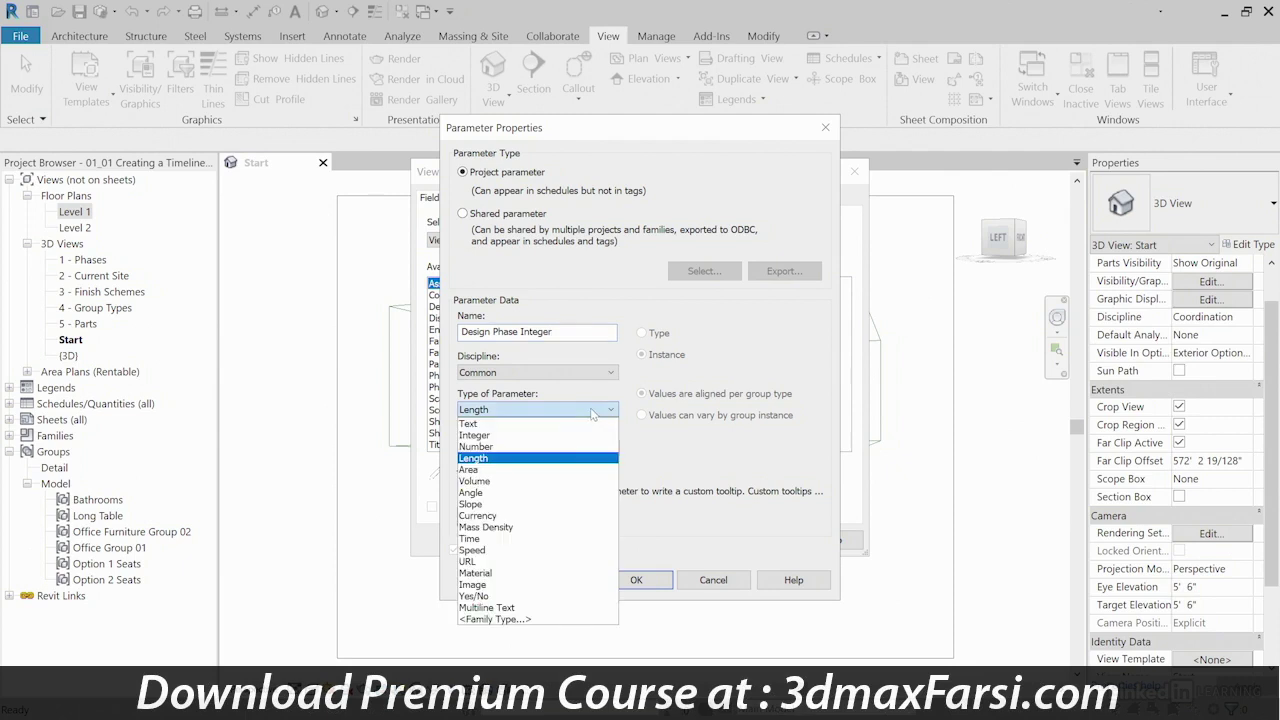
click(516, 448)
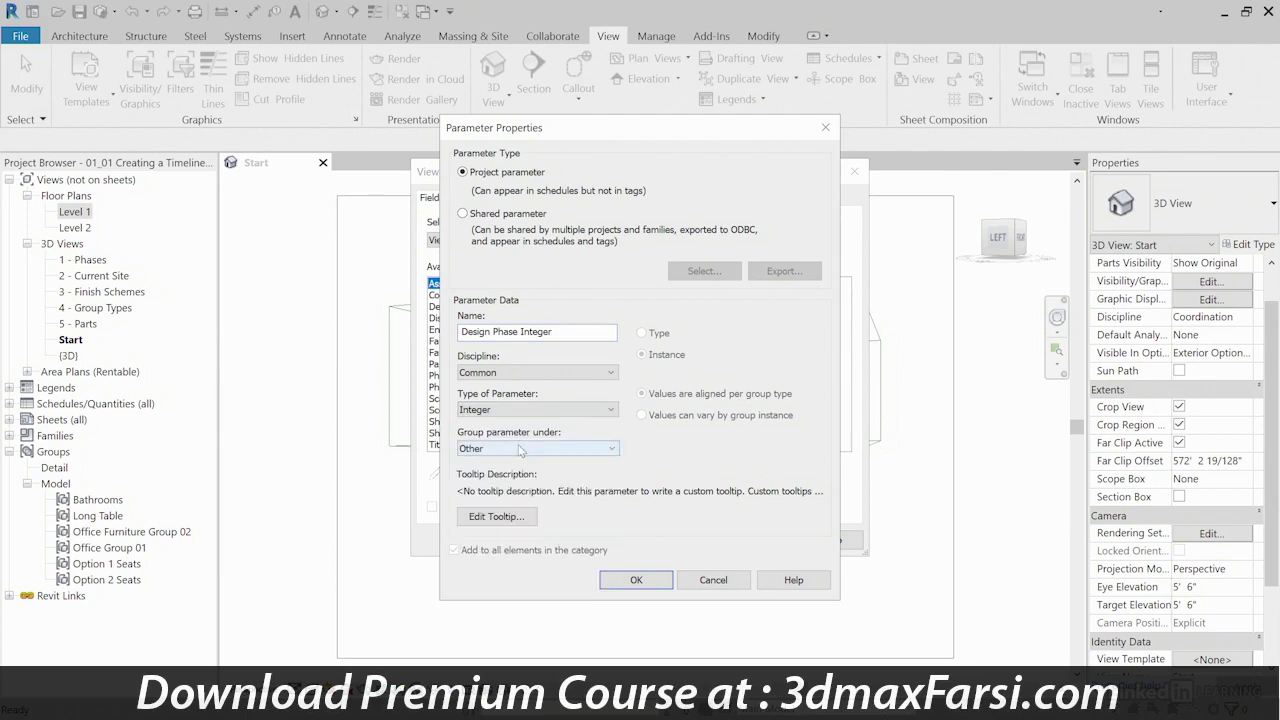
click(529, 448)
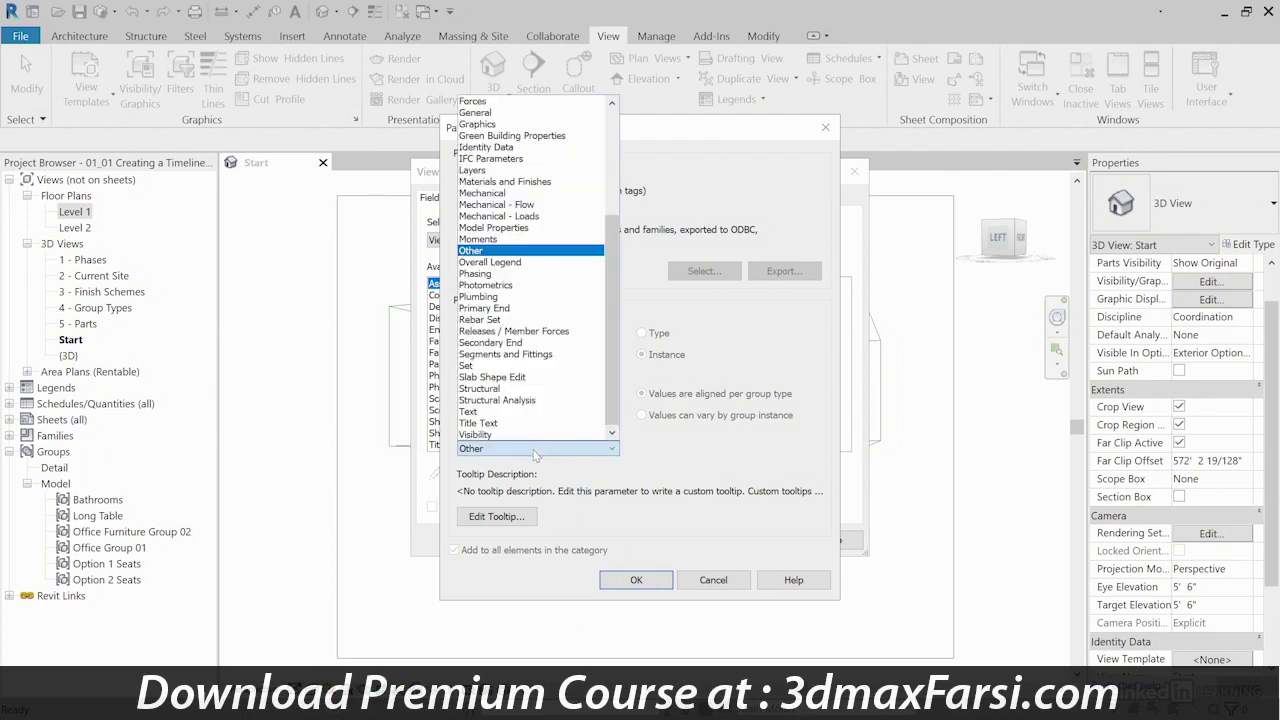
click(514, 149)
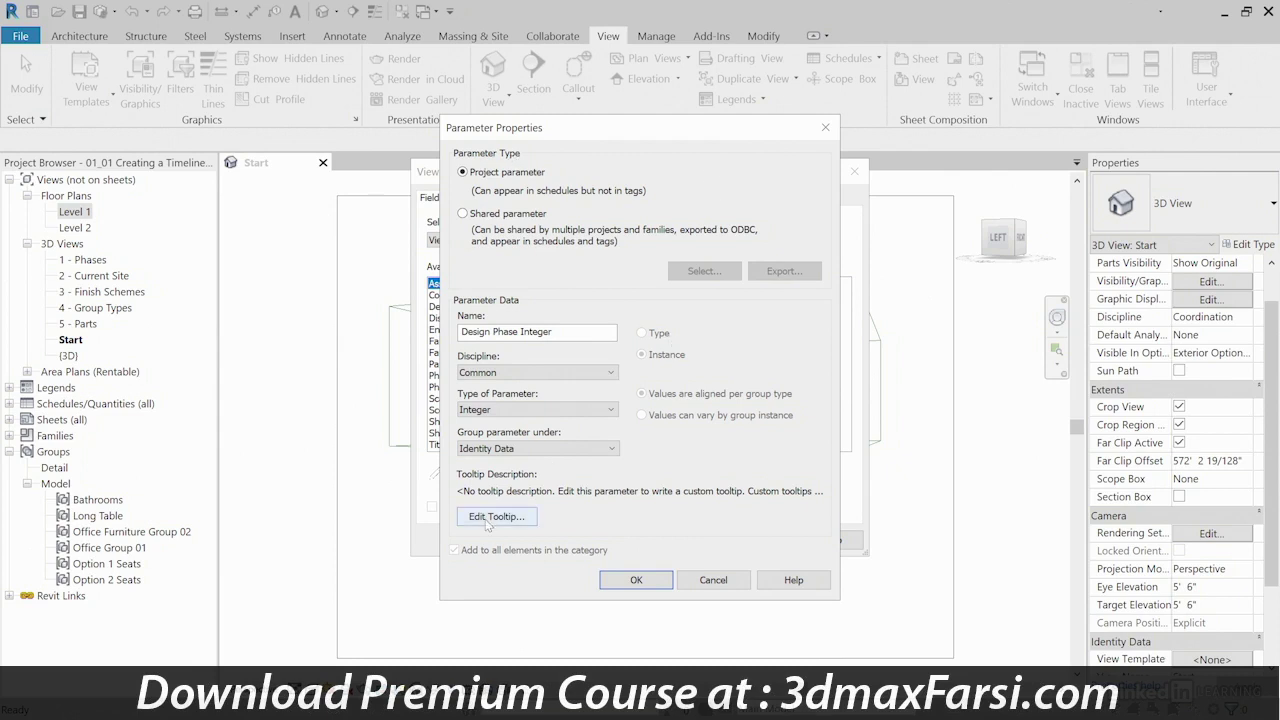
Step: Replace the default tooltip with the phase sorting note: 1-Prelim, 2-SD, 3-DD, 4-CD, 5-PER/BID, 6-CA, 7-RD
click(489, 518)
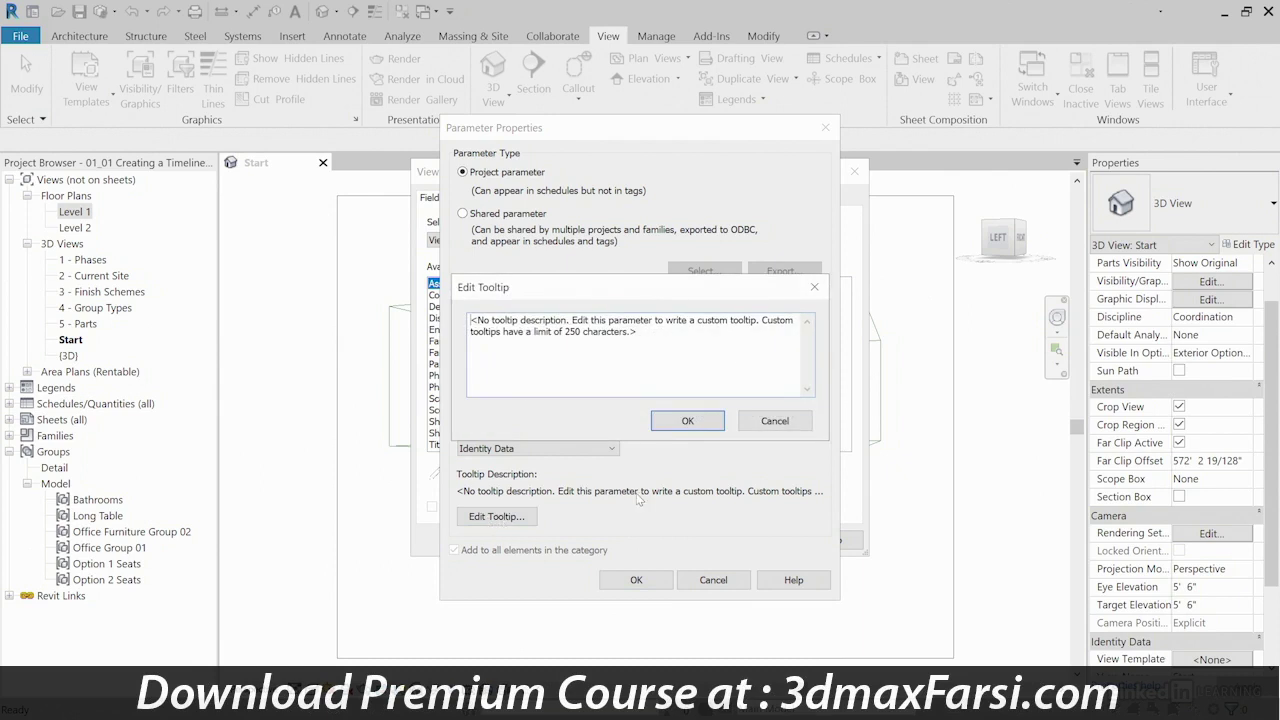
key(ctrl+a)
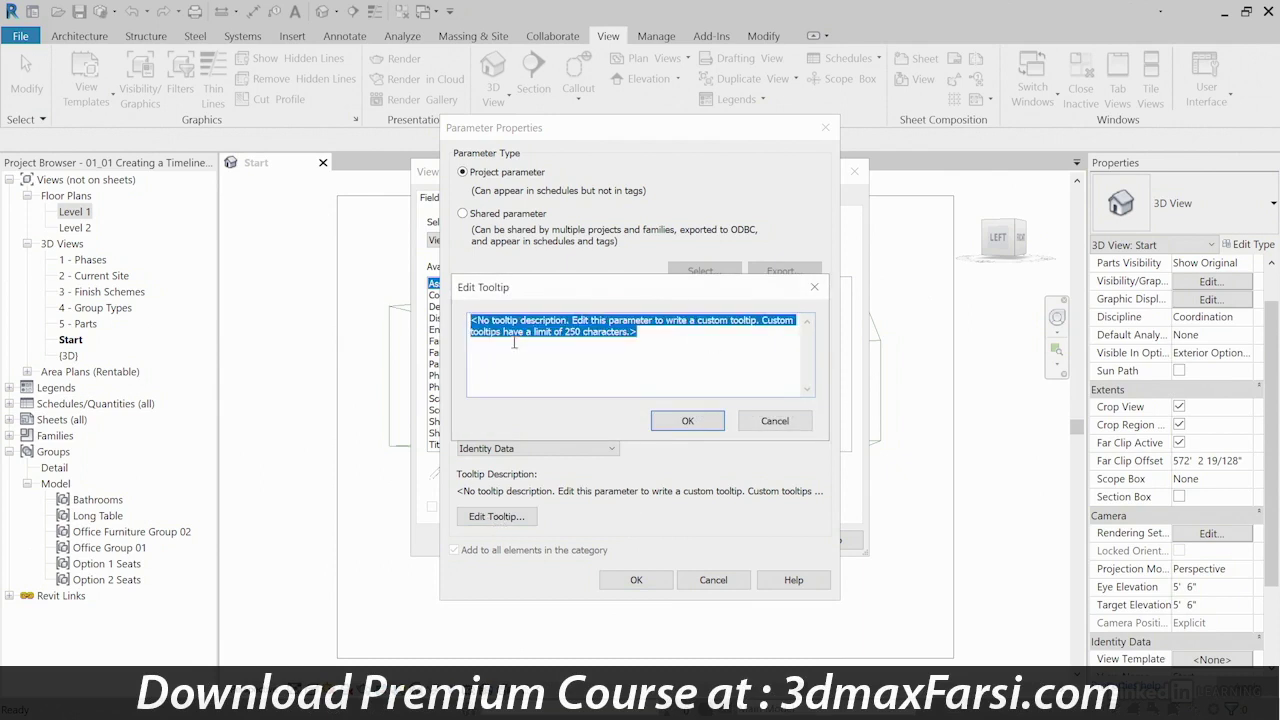
key(Delete)
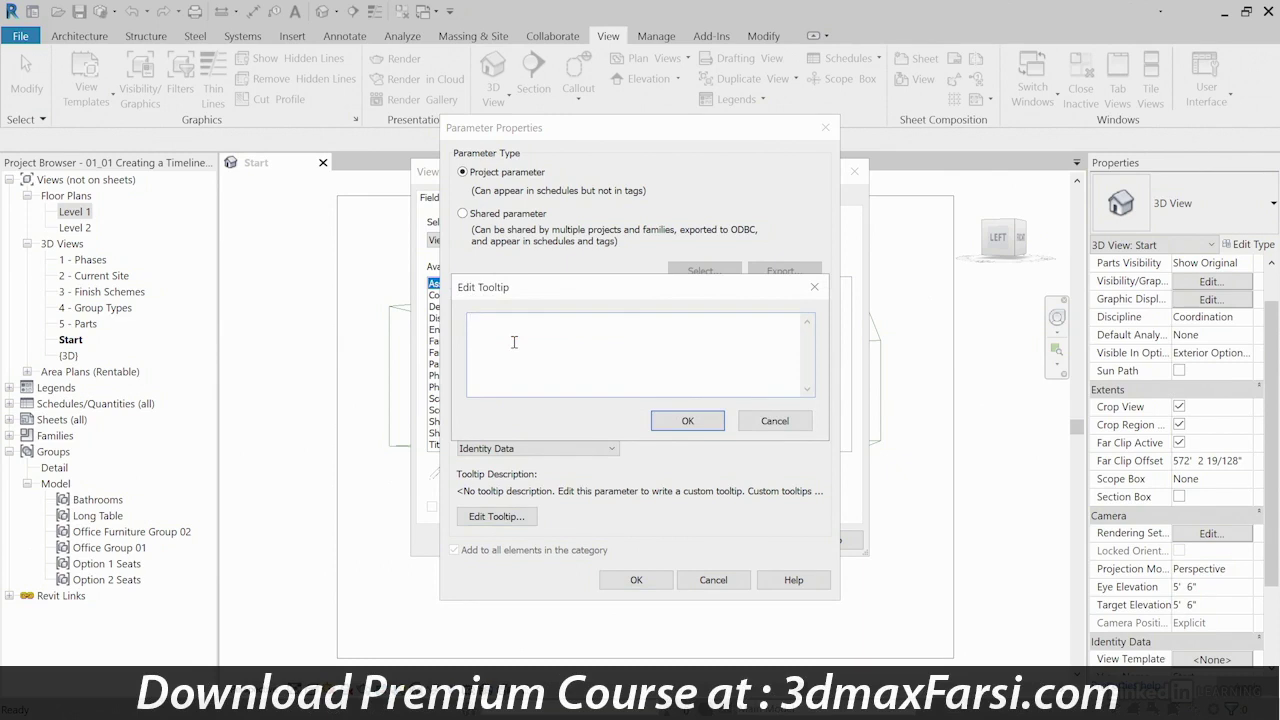
text(Use this n)
text(umber for sorting pueposes)
text( of the phases)
text(. 1)
text(-Prelim,)
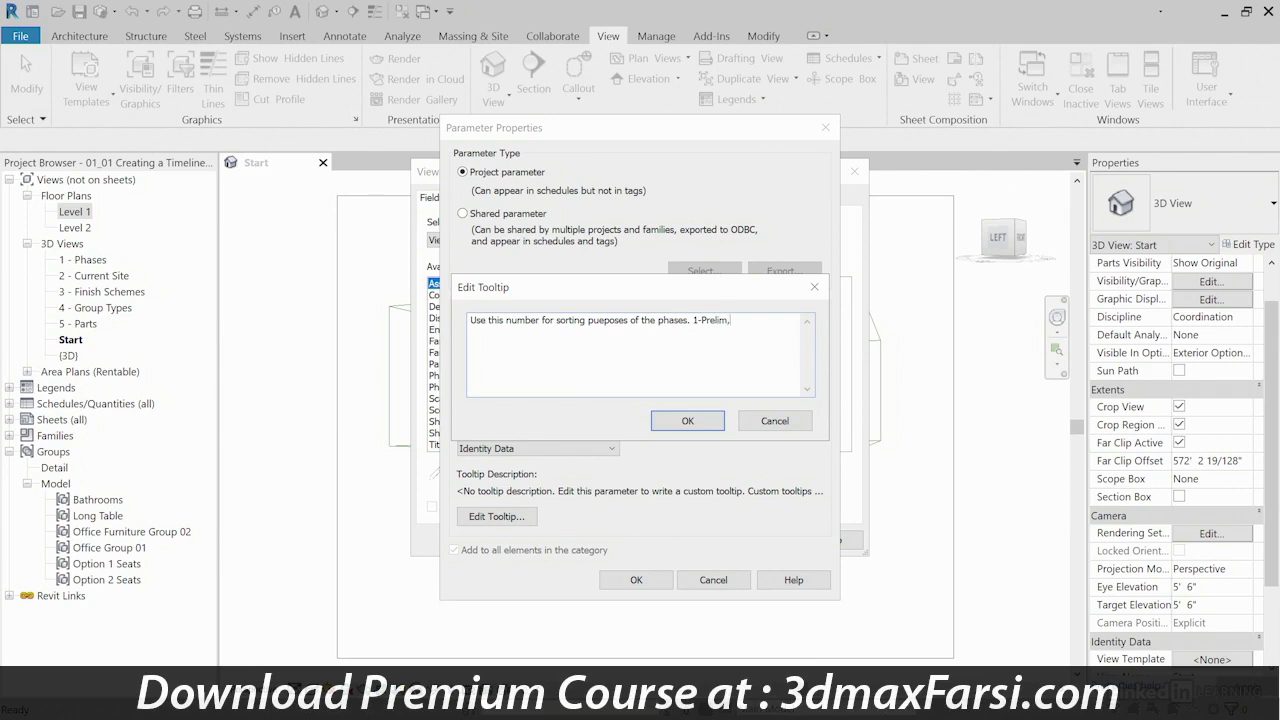
text( 2 SD,)
text( 3-)
text(DD)
key(BackSpace)
text(-DD, )
text(4-CD, )
text(5-PER/BID, 6-C)
text(A, )
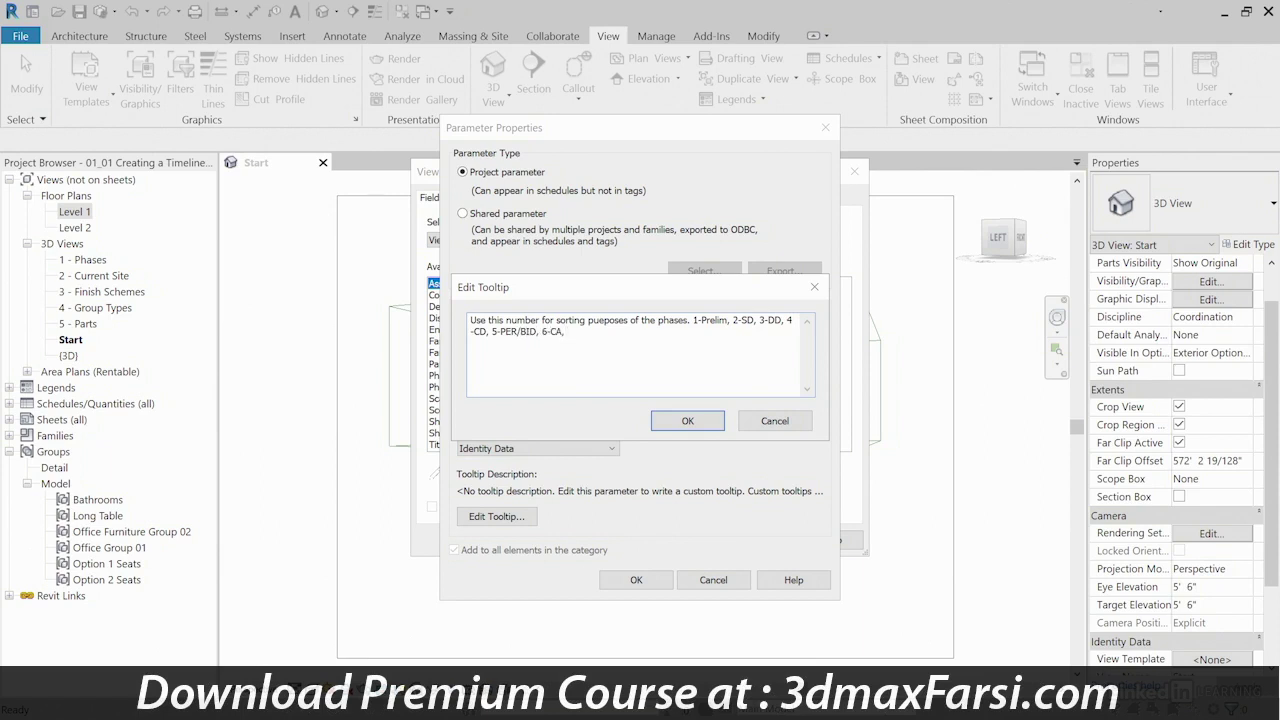
text(7-)
text(RD)
Step: Fix 'pueposes' to 'purposes', then accept the tooltip and the Design Phase Integer parameter
key(BackSpace)
text(r)
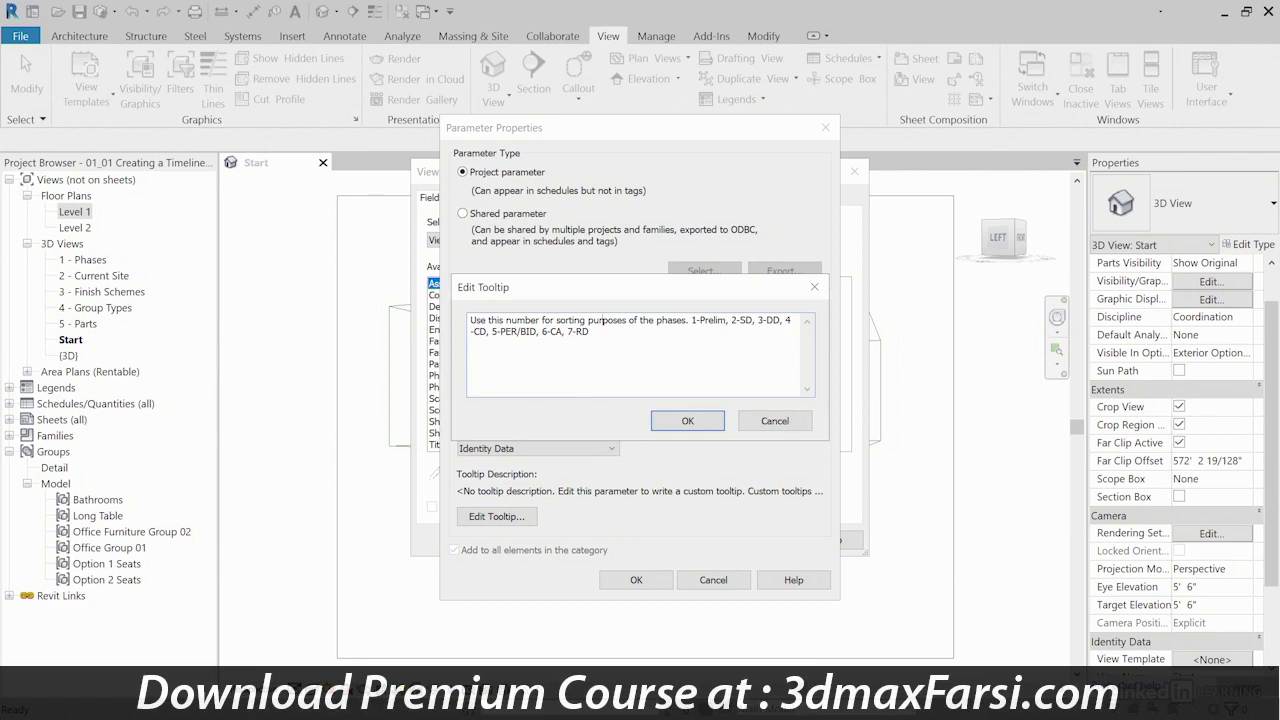
click(711, 425)
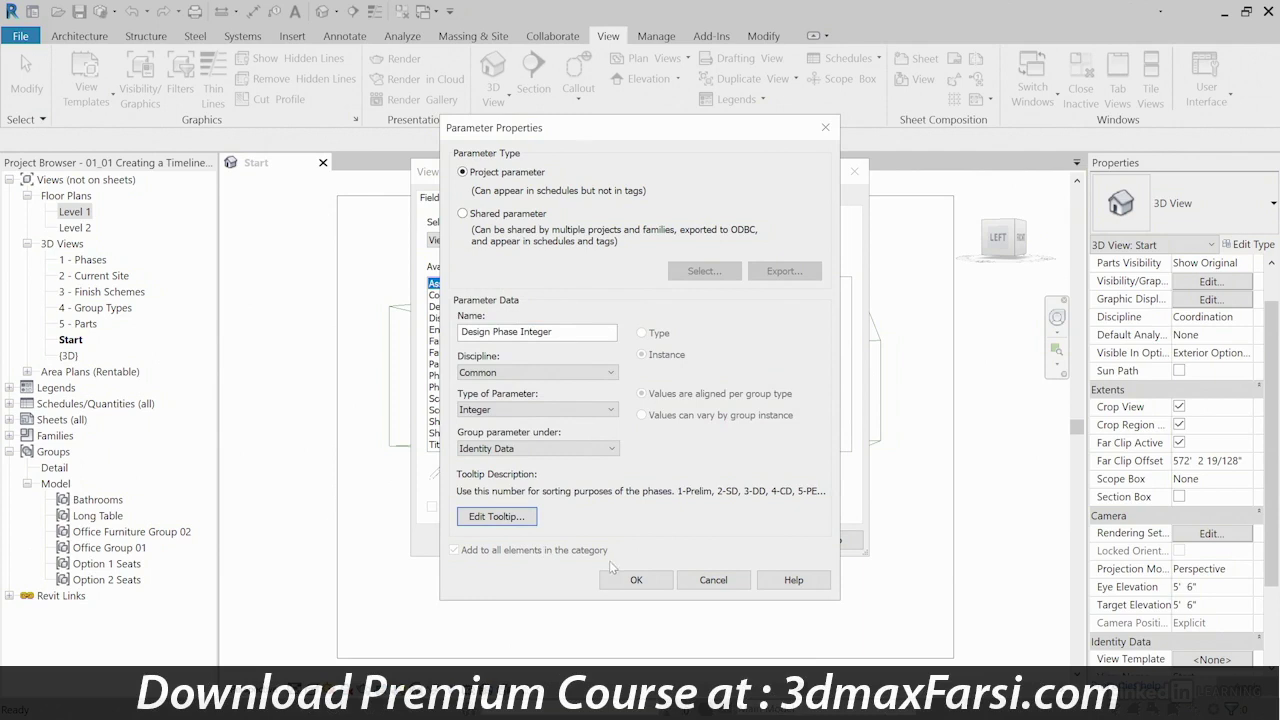
click(645, 584)
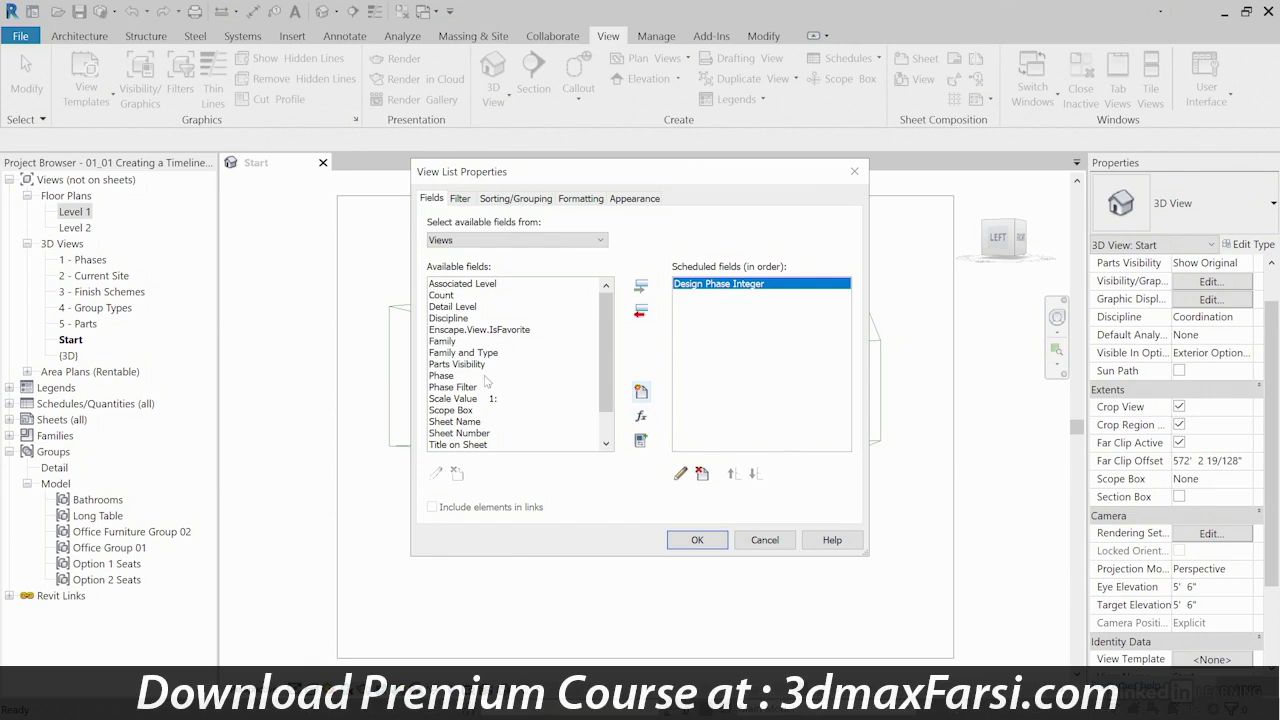
scroll(504, 399, down, 1)
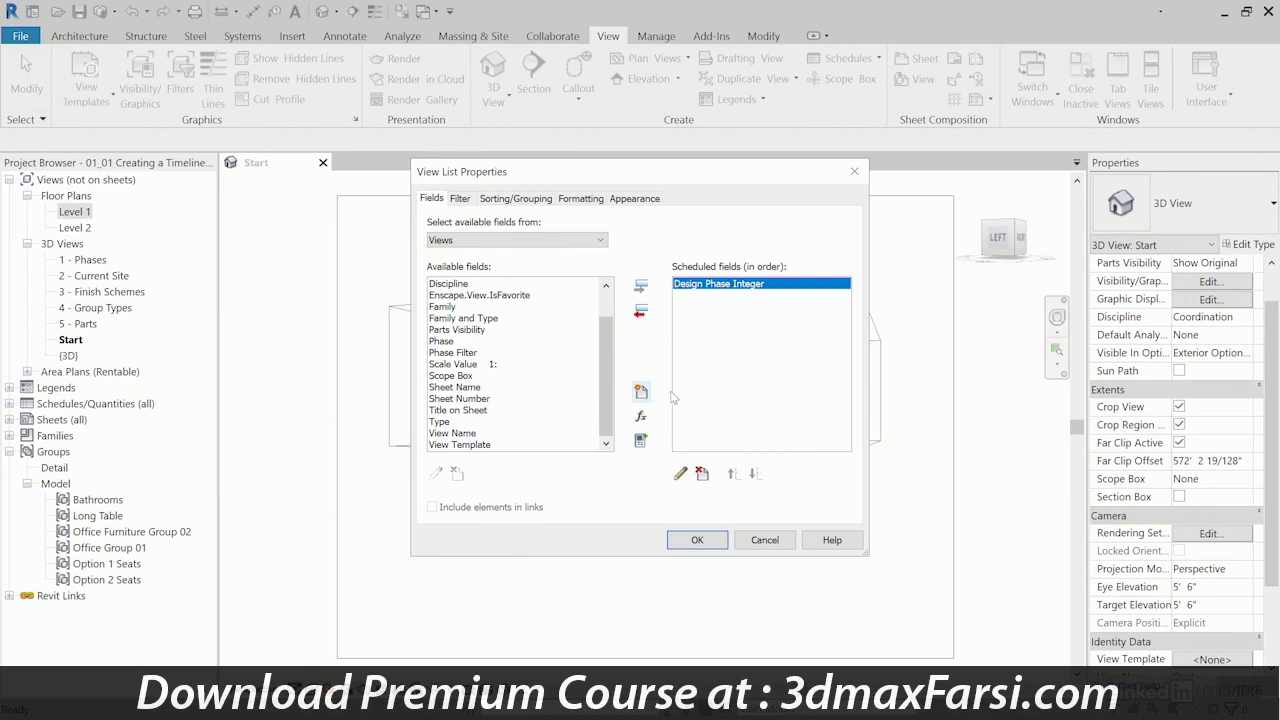
Step: Add a project parameter 'Design Phase' of type Text, grouped under Identity Data
click(641, 393)
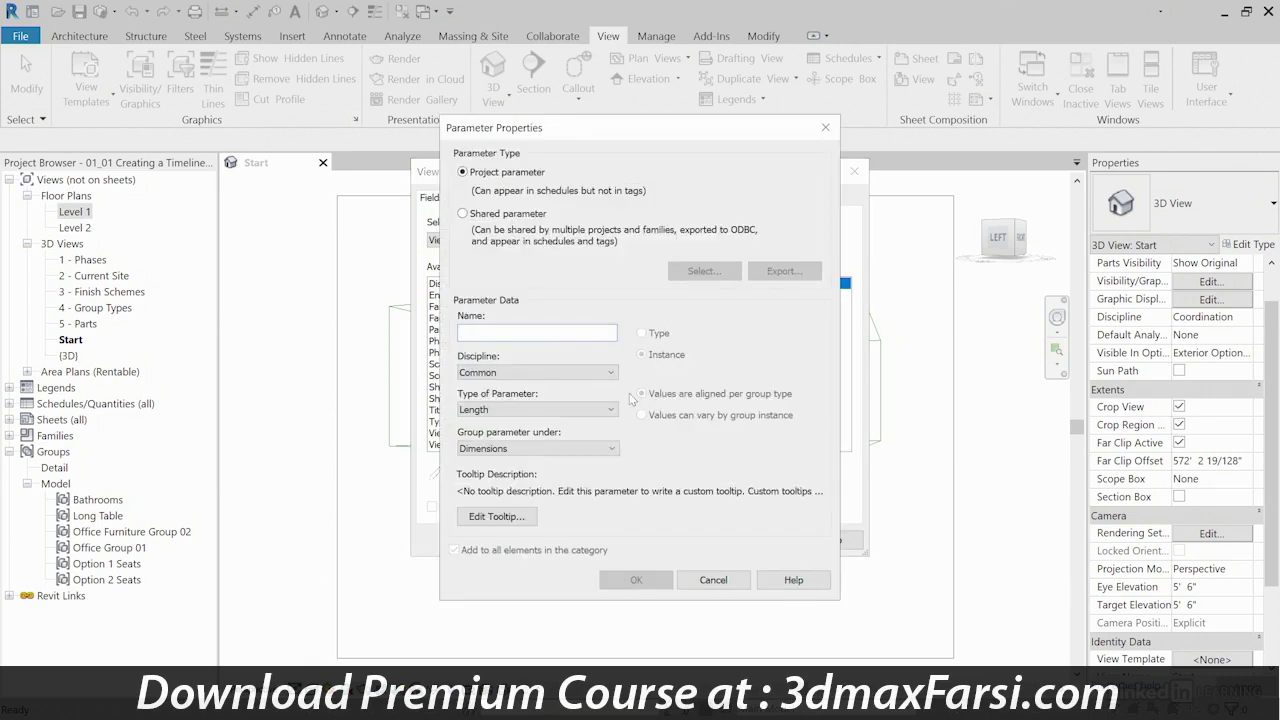
text(Design )
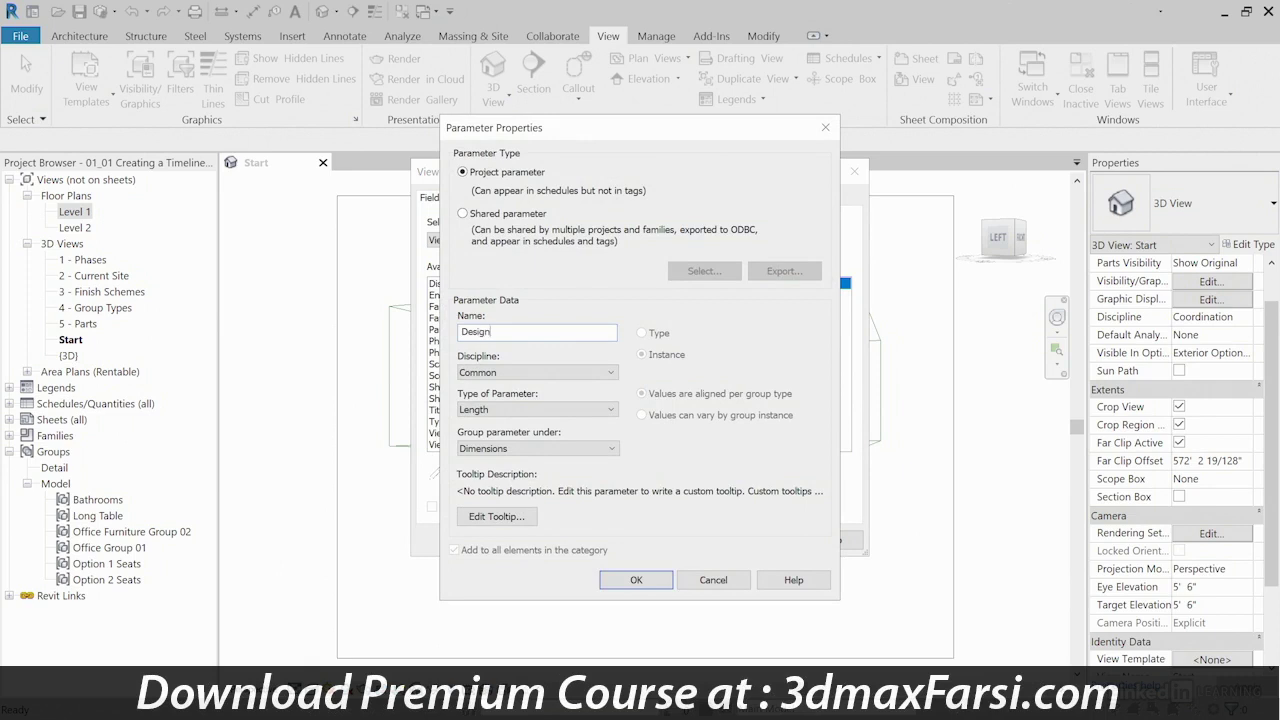
text(Phase)
click(533, 410)
click(505, 424)
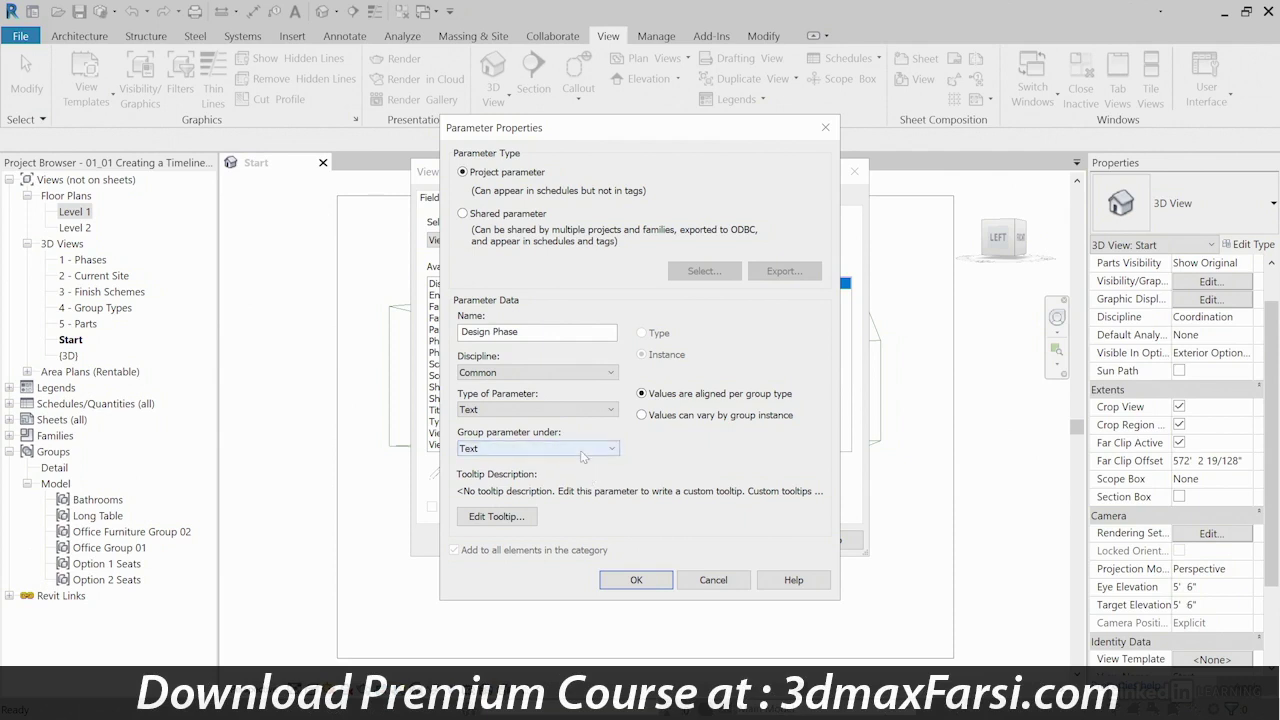
click(583, 450)
scroll(512, 193, up, 1)
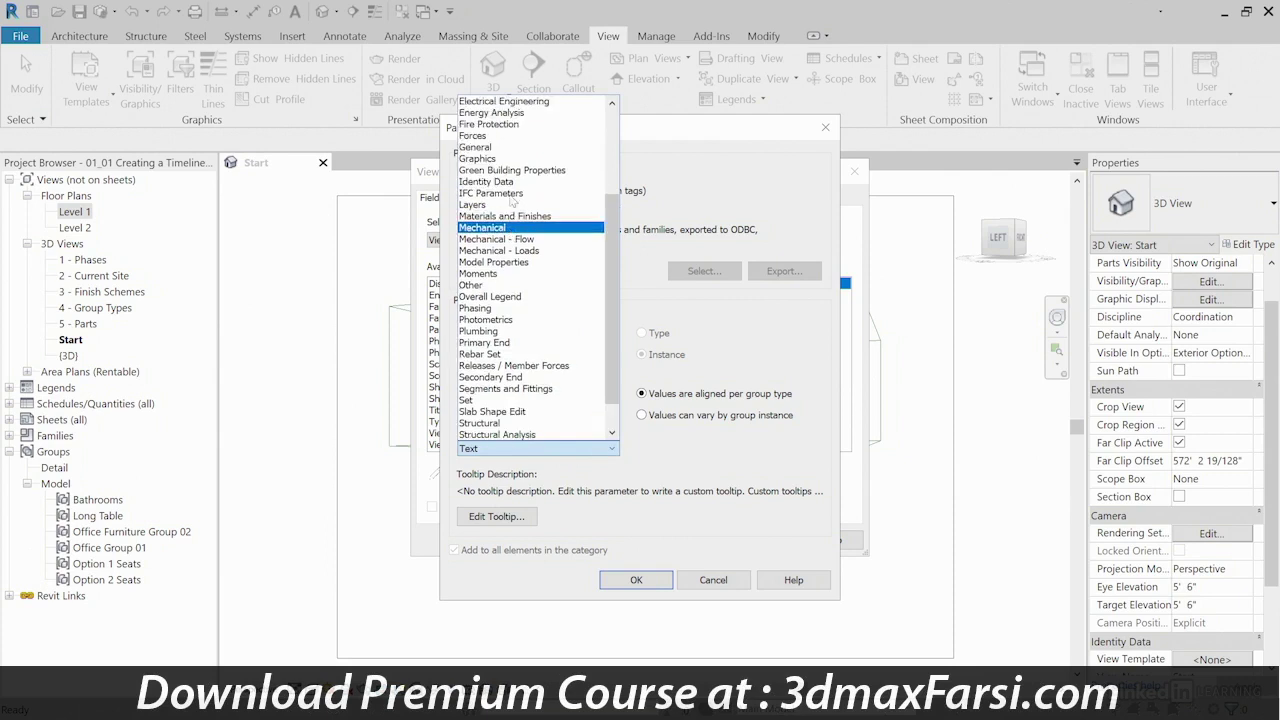
click(512, 181)
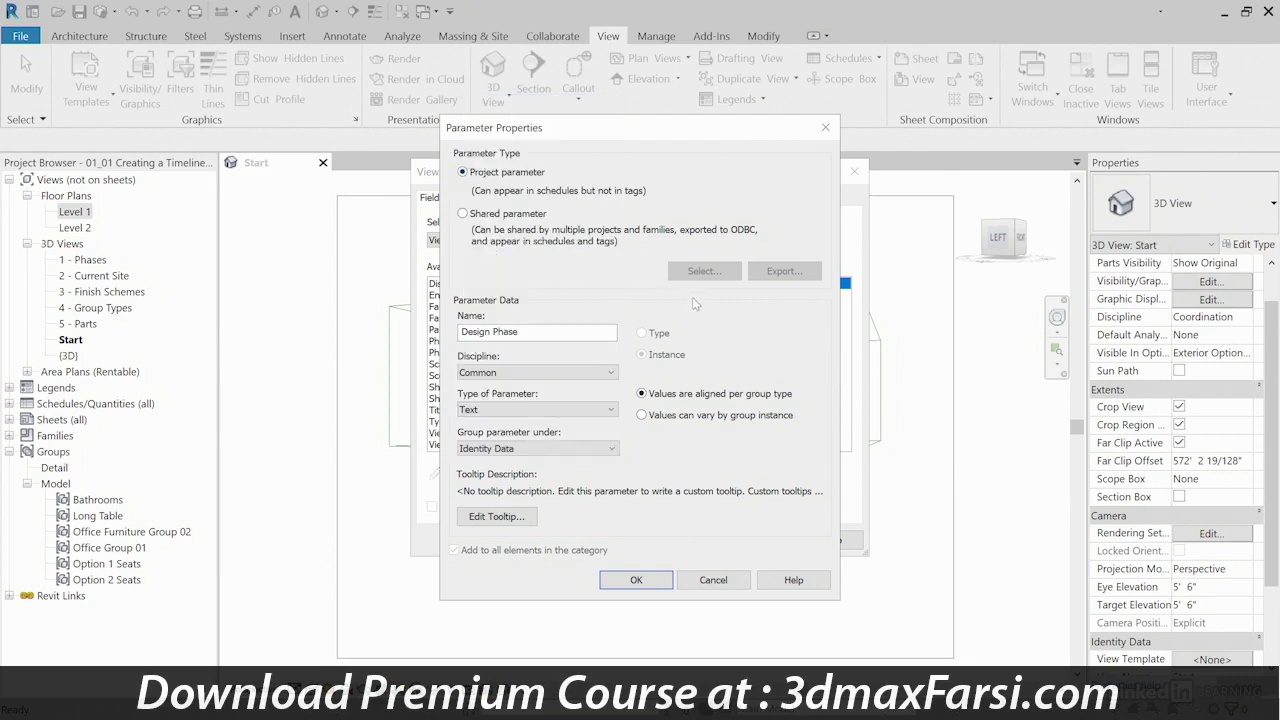
Step: Set the Design Phase tooltip to 'What phase will this view be started in?' and confirm the parameter
click(527, 518)
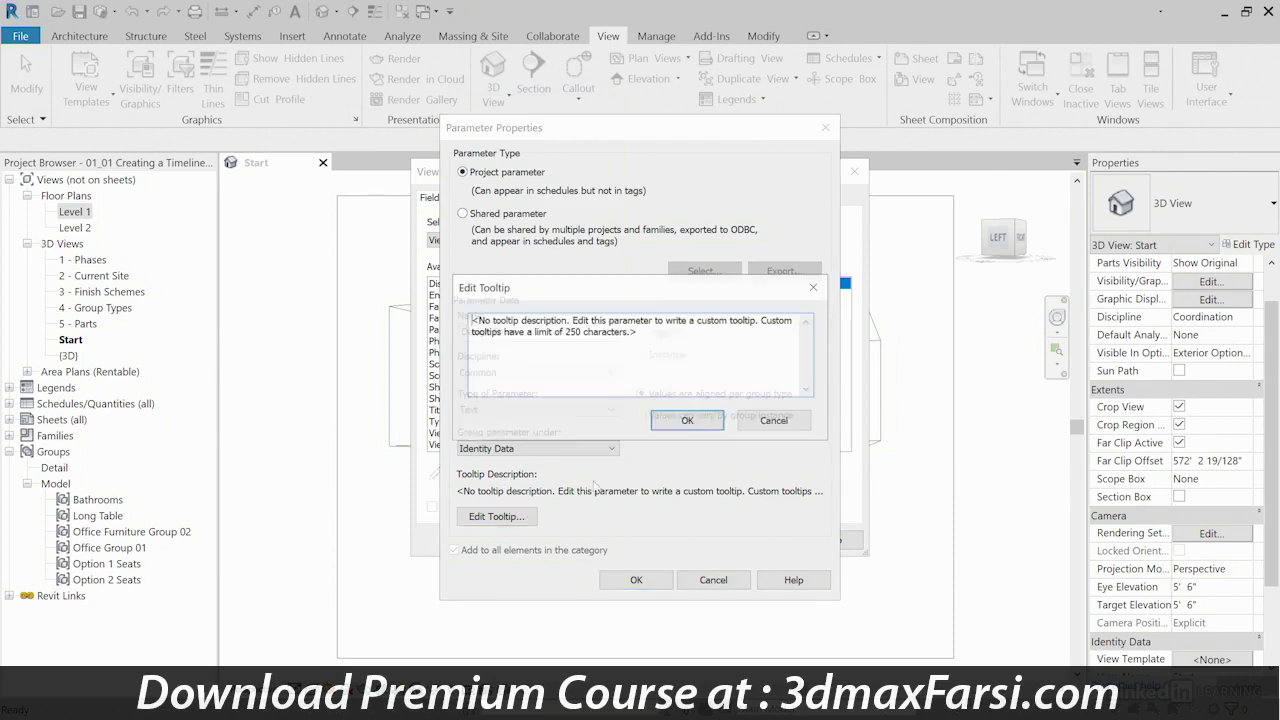
drag(674, 337, 449, 327)
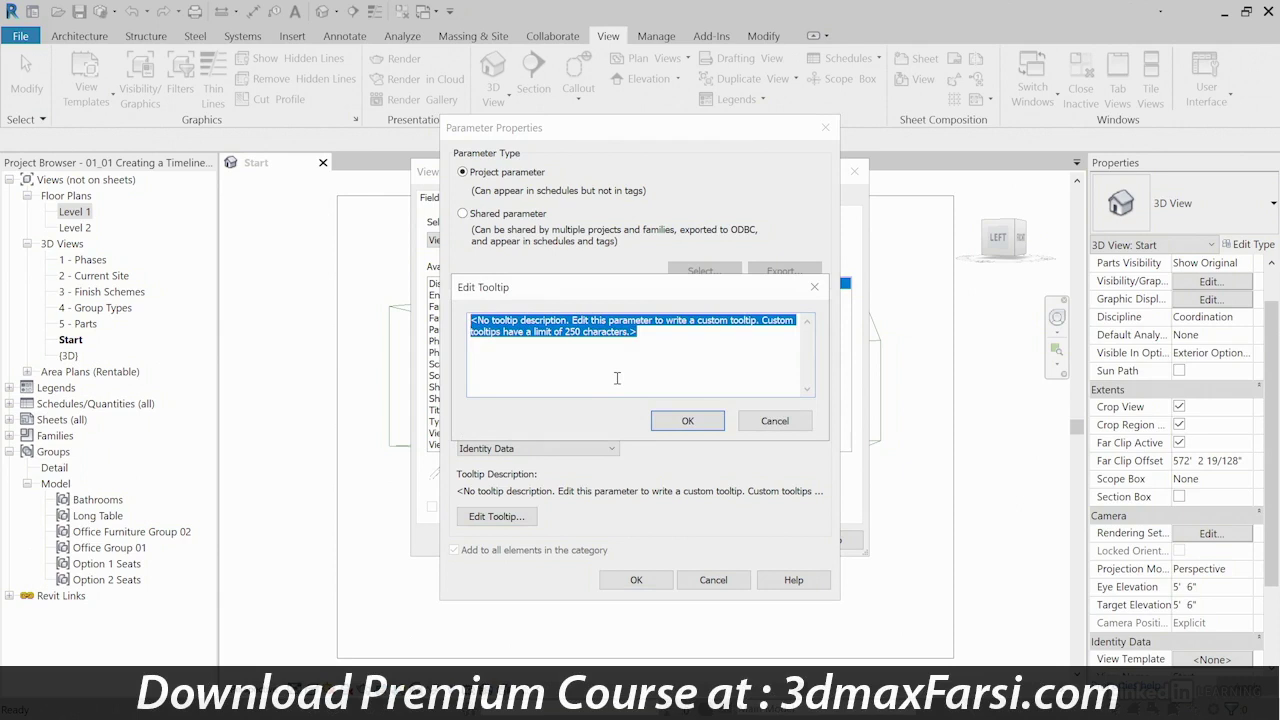
text(What phase will this view be started in?)
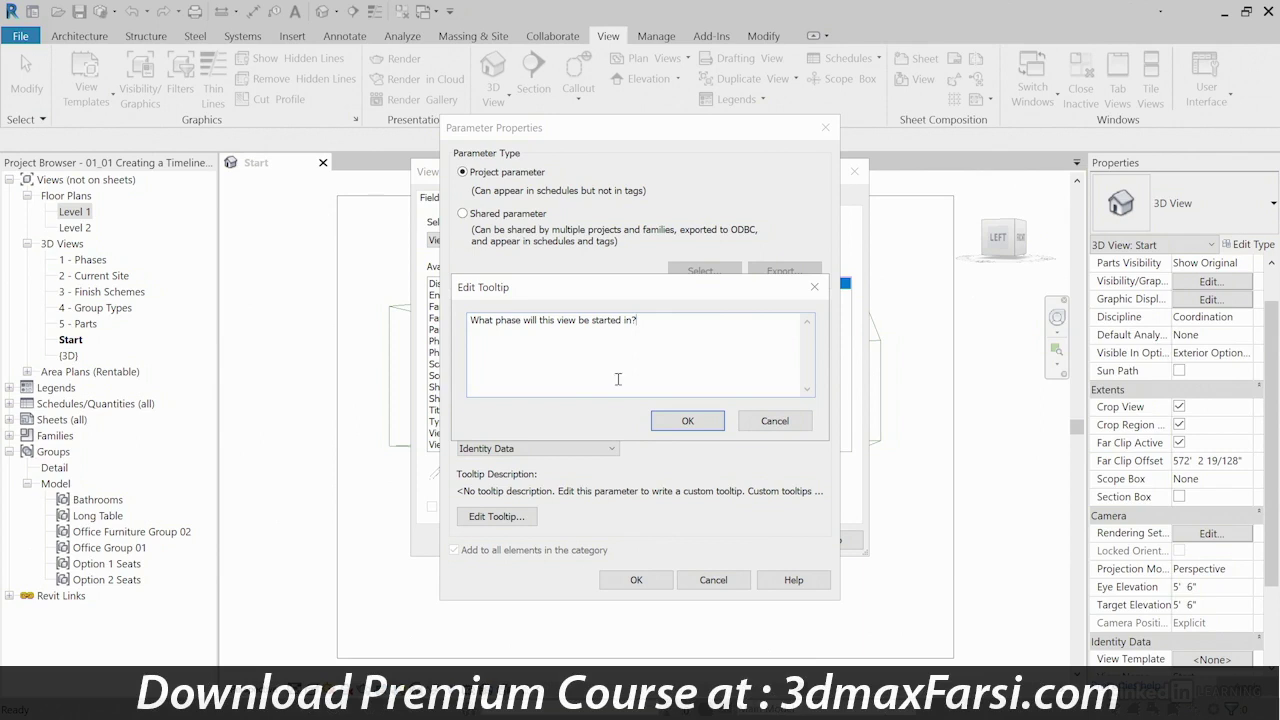
click(687, 421)
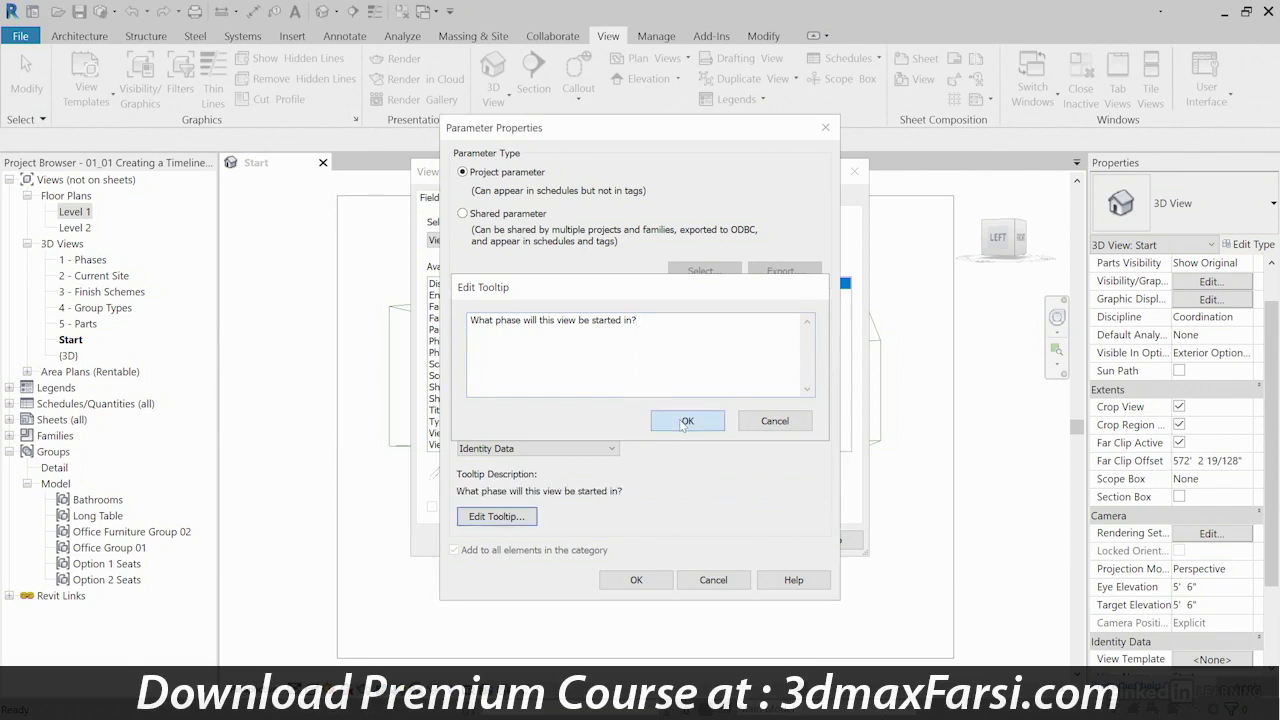
click(659, 583)
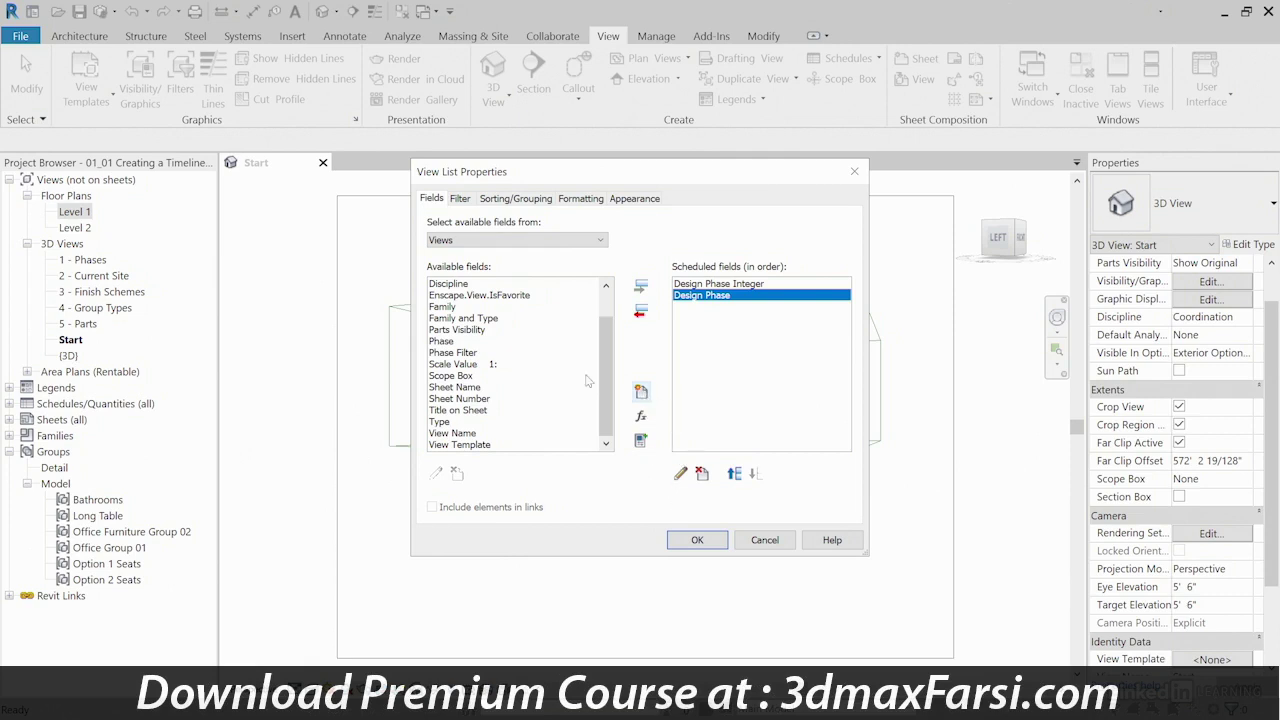
Step: Scroll the Scheduled fields list to confirm Design Phase follows Design Phase Integer
scroll(476, 376, up, 1)
Step: Add Discipline to the scheduled fields and finish the View Use parameter with its tooltip
click(450, 318)
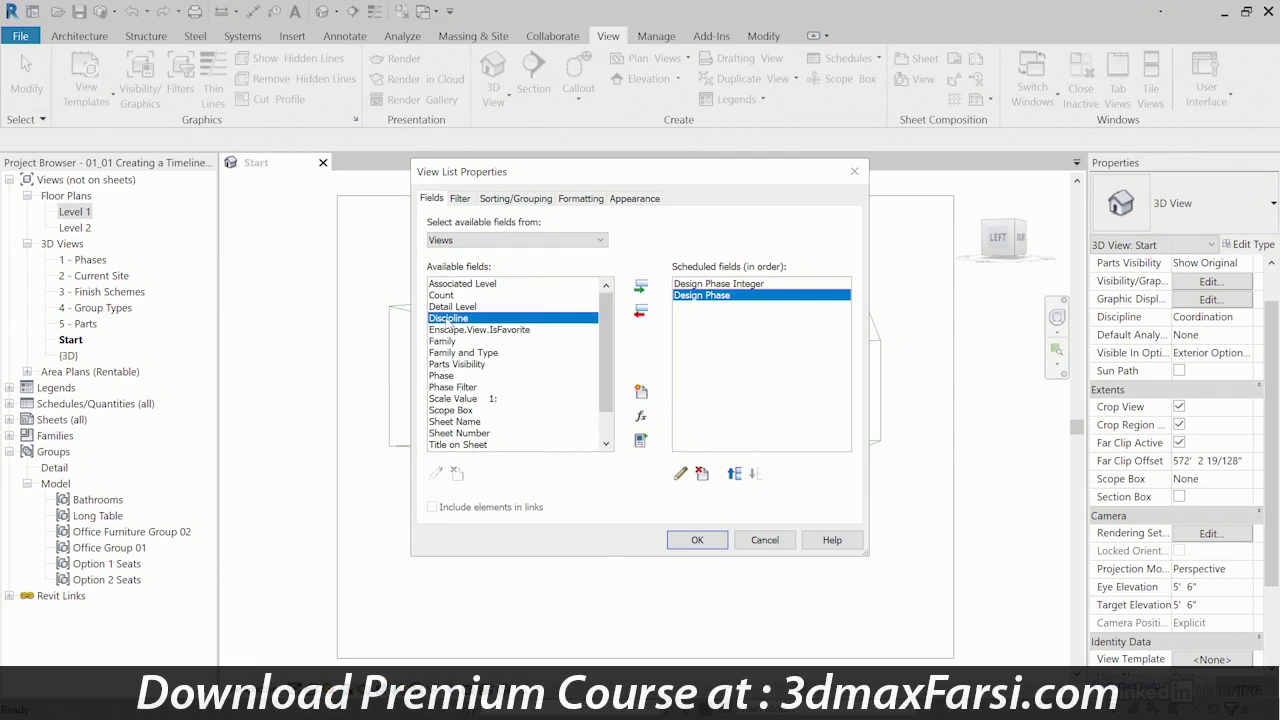
click(642, 289)
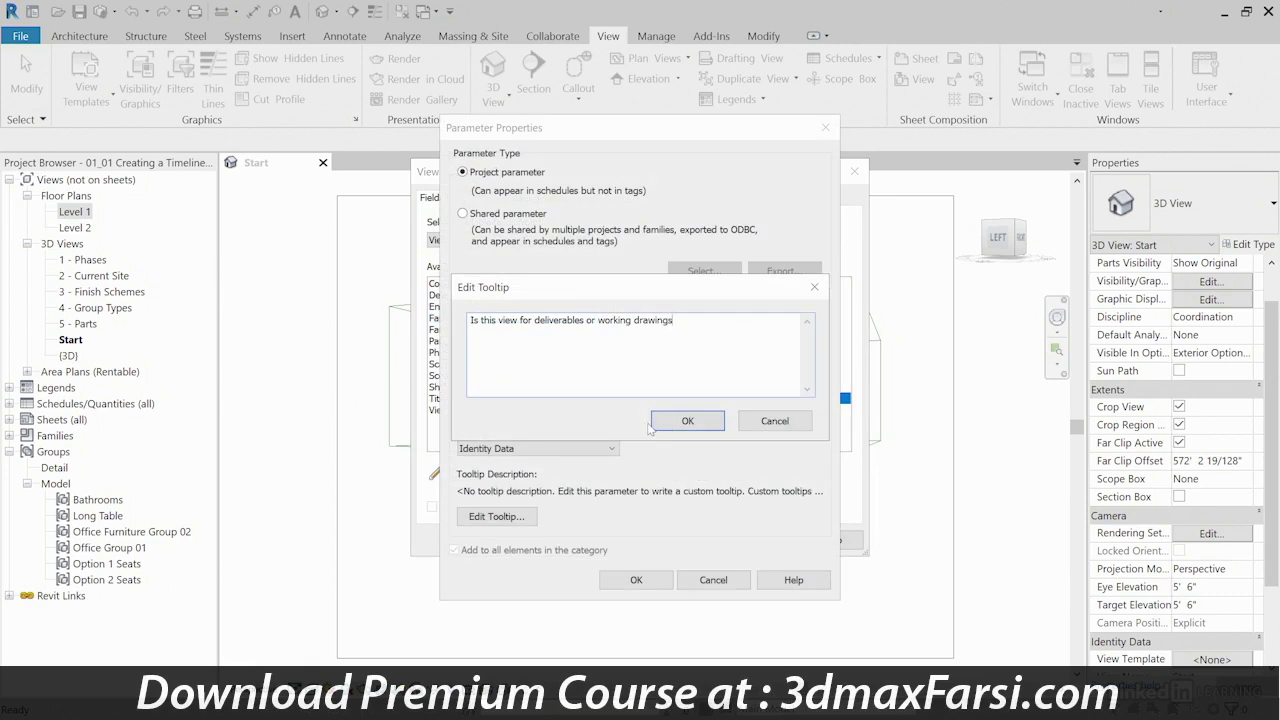
click(687, 420)
click(668, 580)
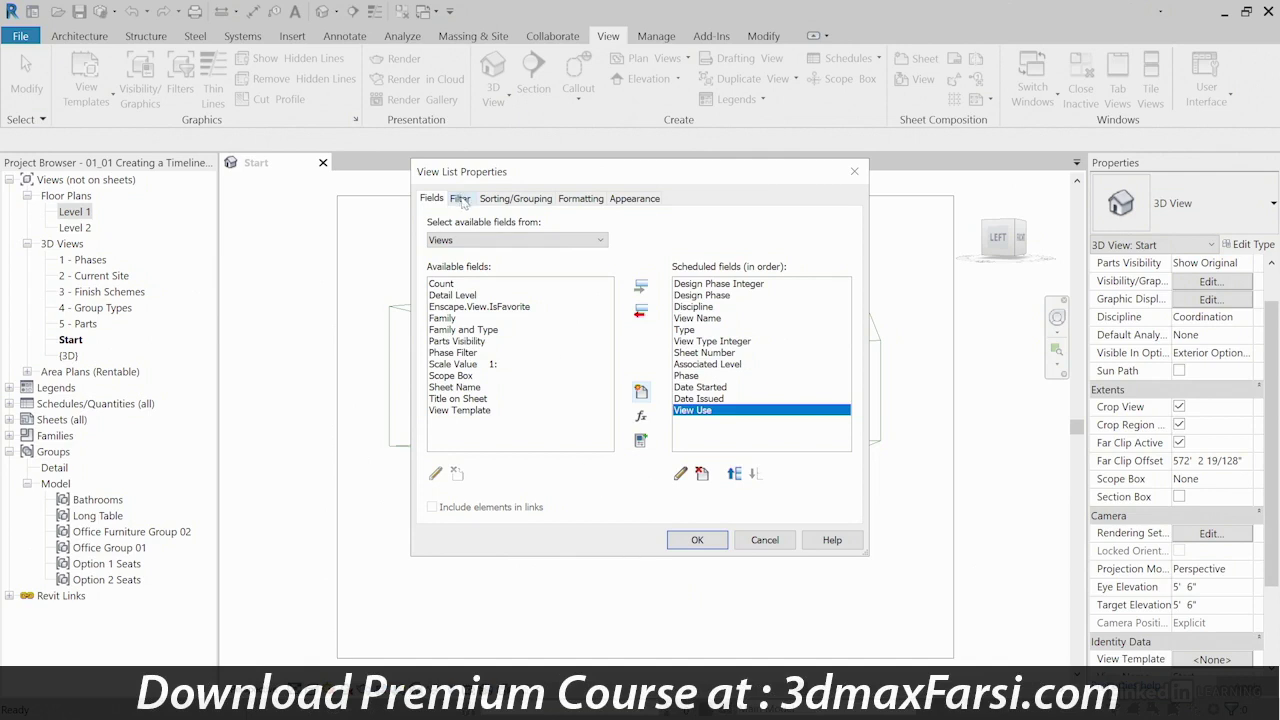
Step: Filter the view list by View Use 'does not equal' working
click(461, 199)
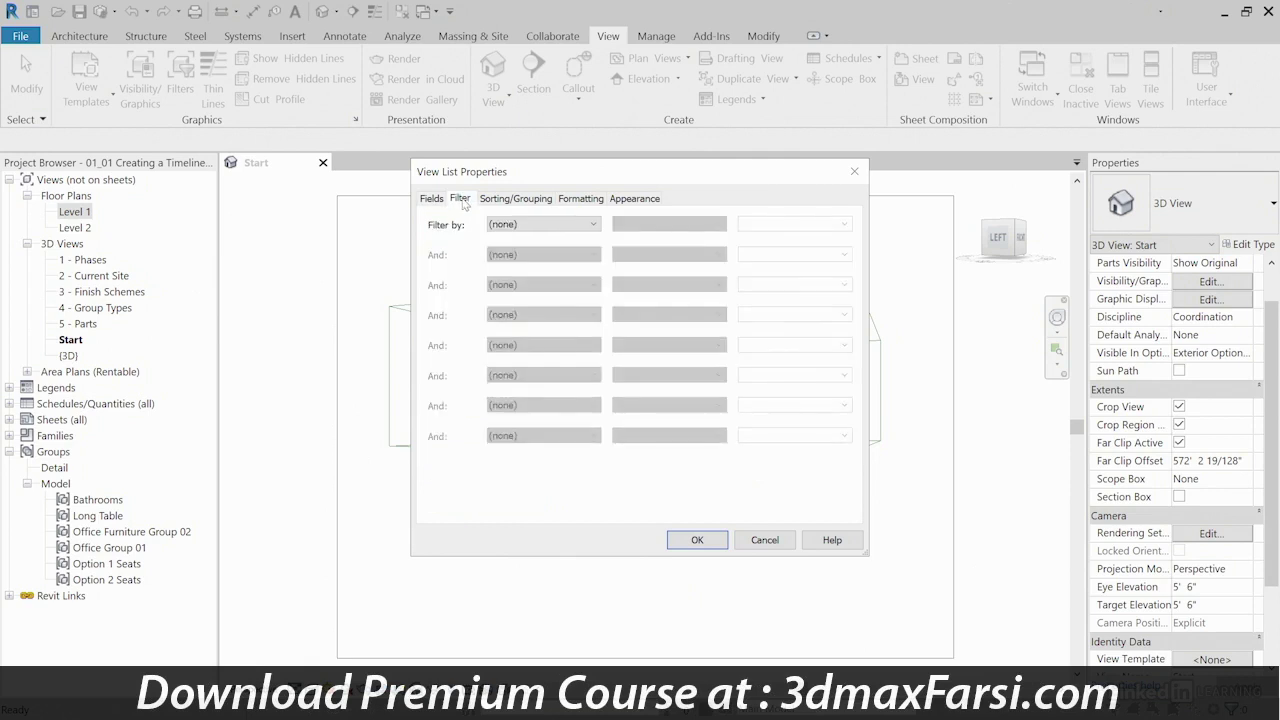
click(538, 229)
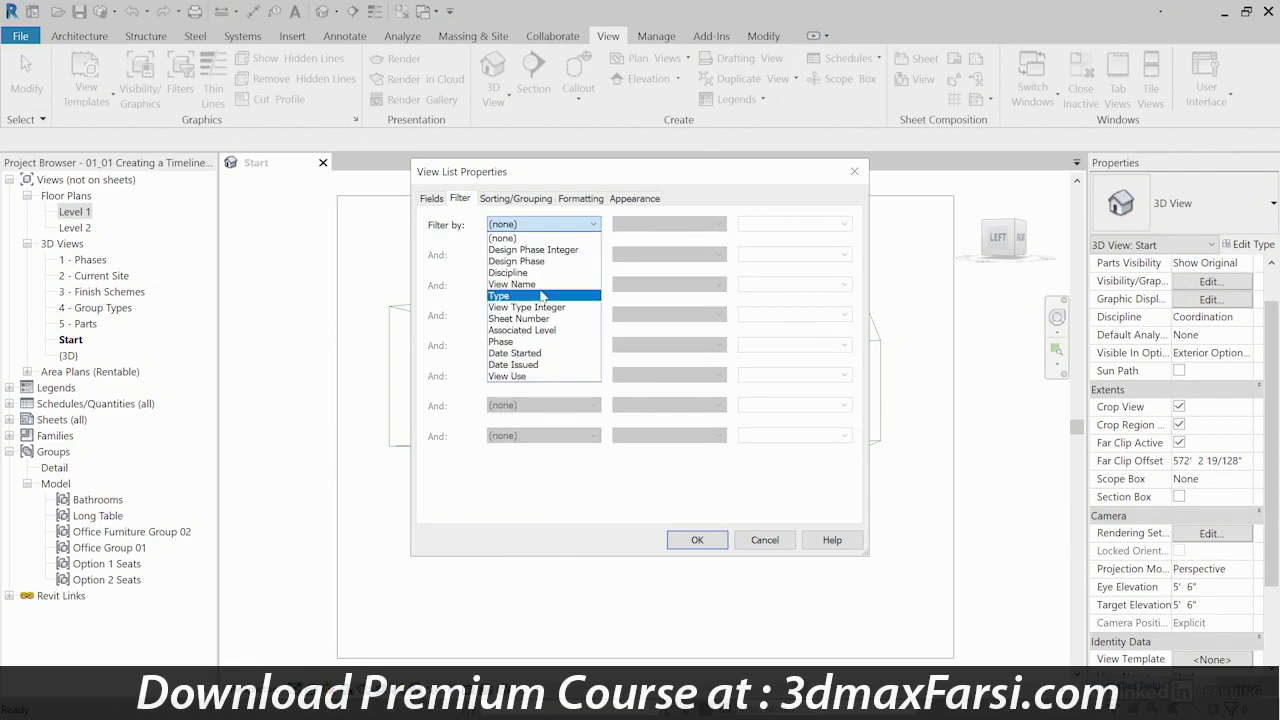
click(530, 377)
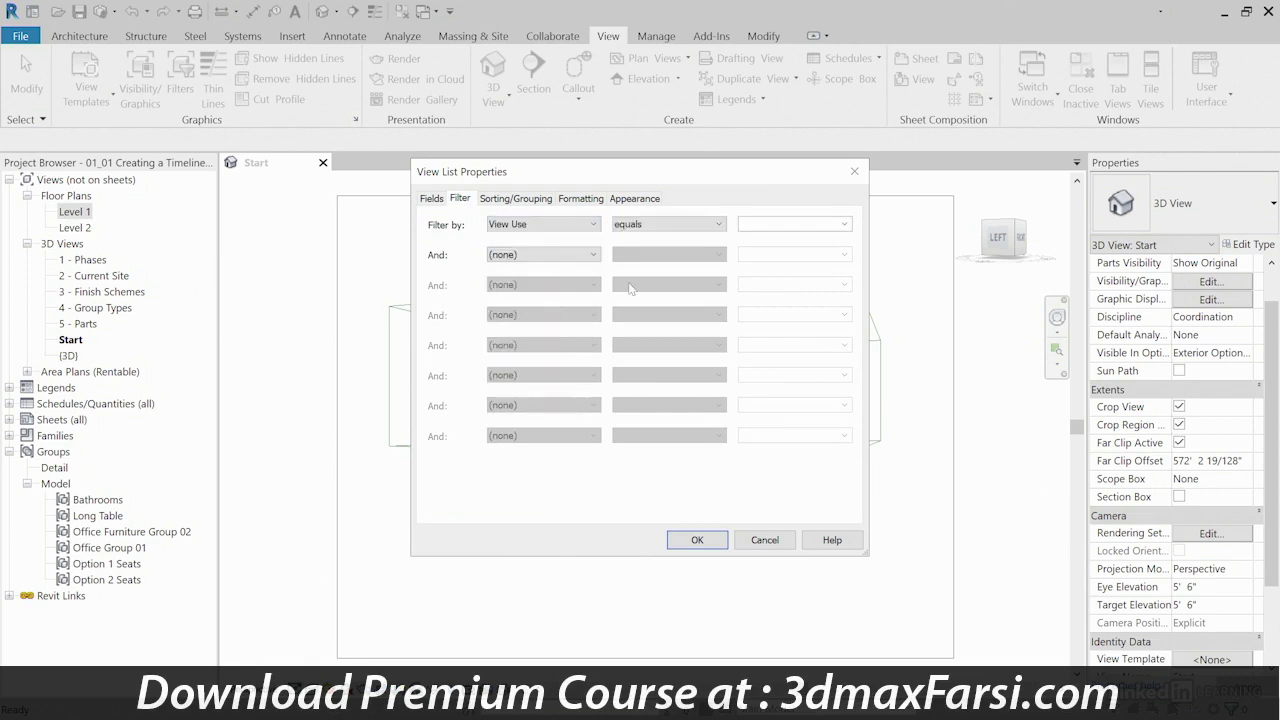
click(663, 228)
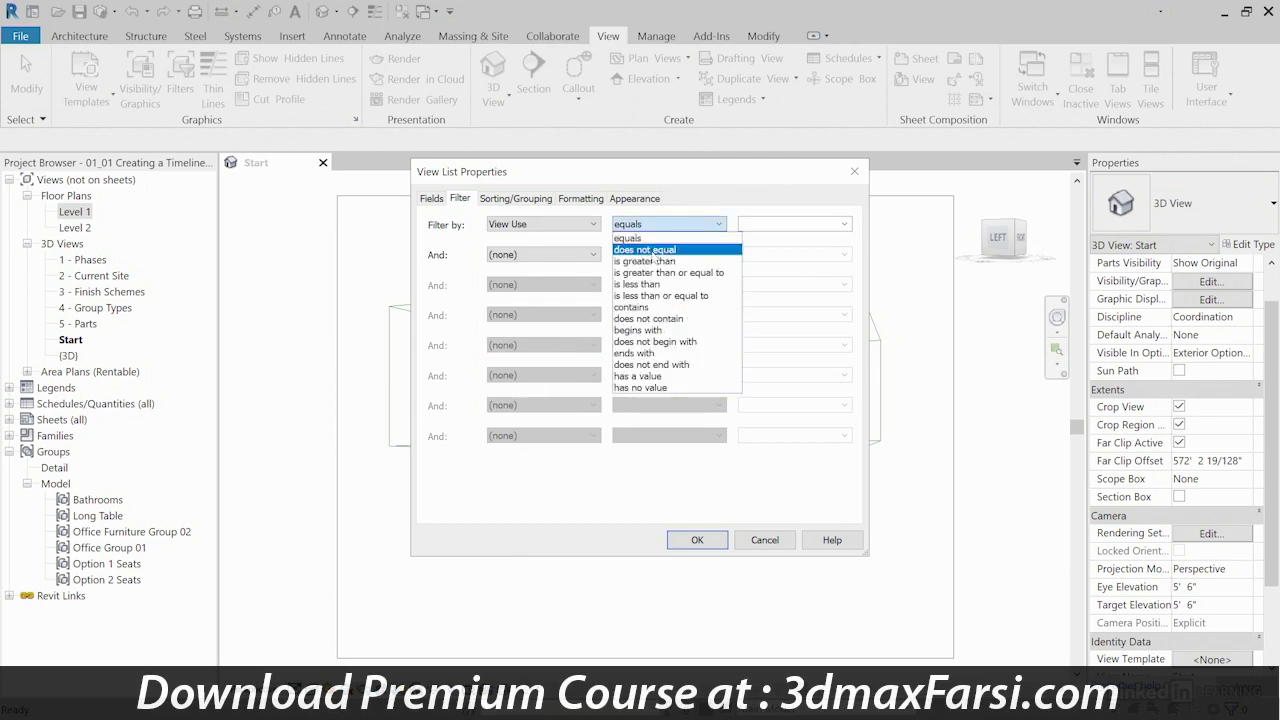
click(652, 250)
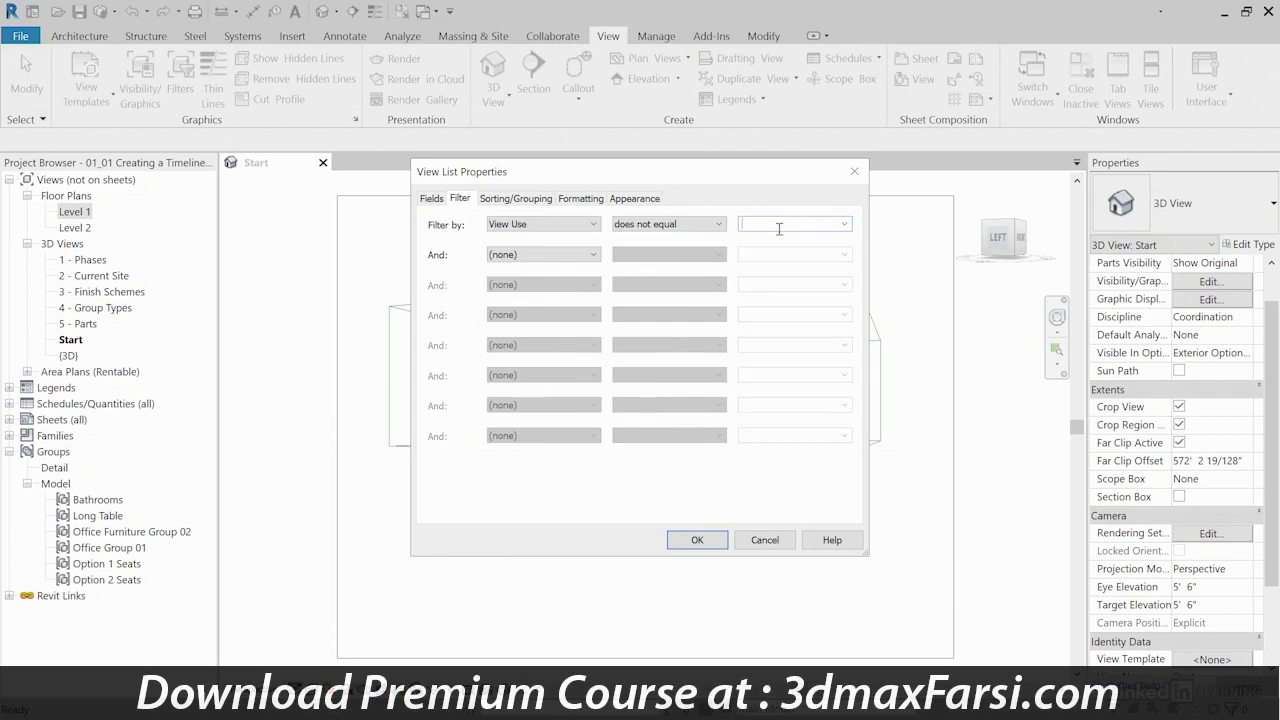
text(working)
Step: Sort the view list first by Design Phase Integer
click(525, 204)
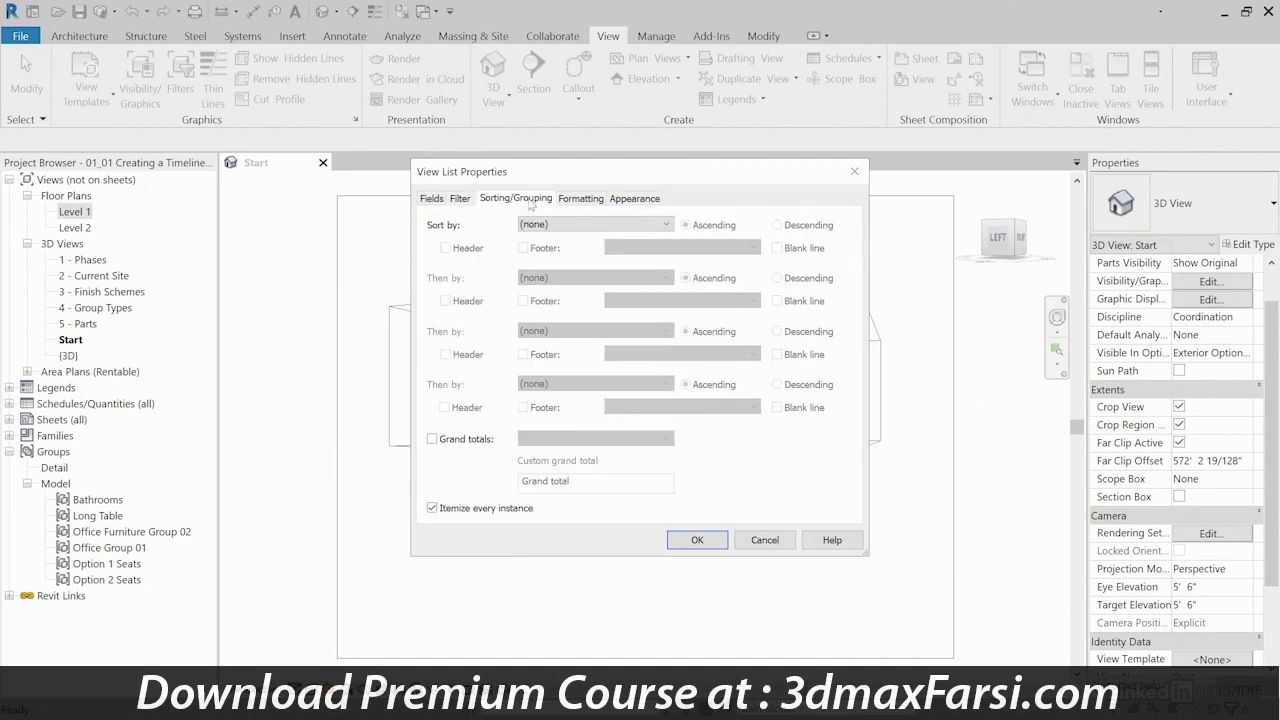
click(571, 226)
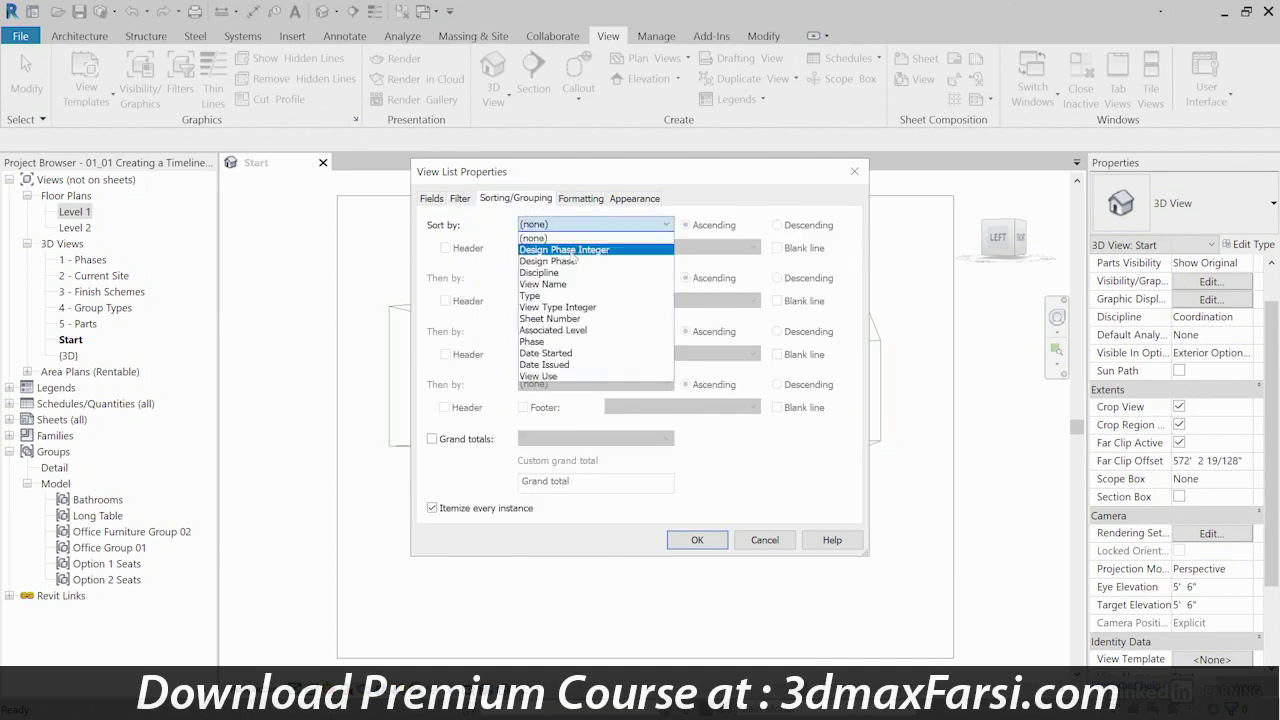
key(Escape)
key(Down)
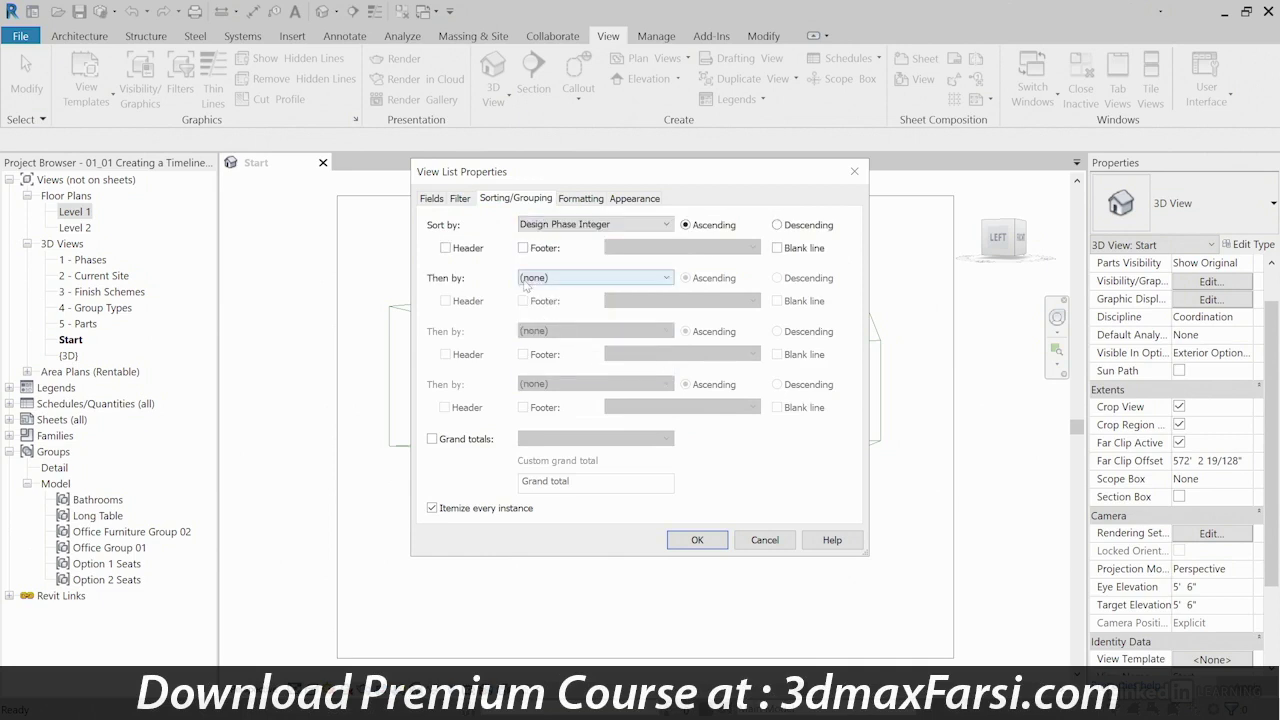
Step: Add Design Phase with group headers, then View Type Integer, as further sort levels
click(549, 279)
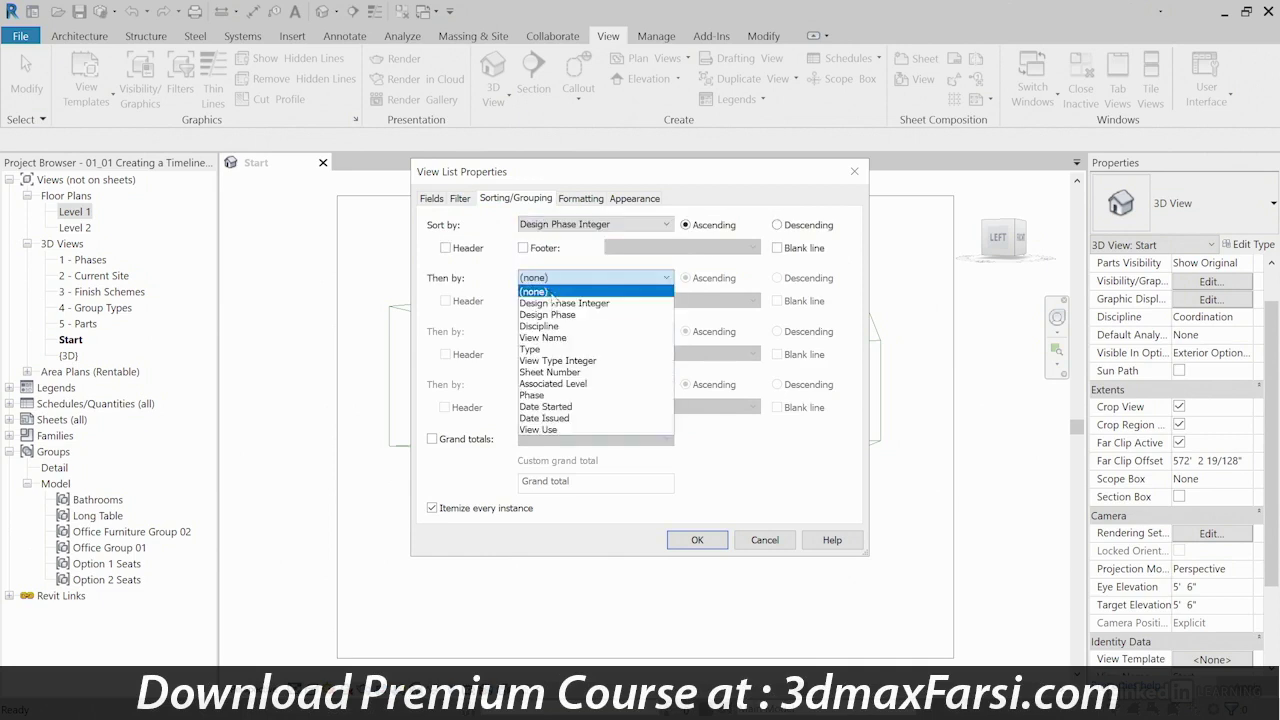
click(560, 316)
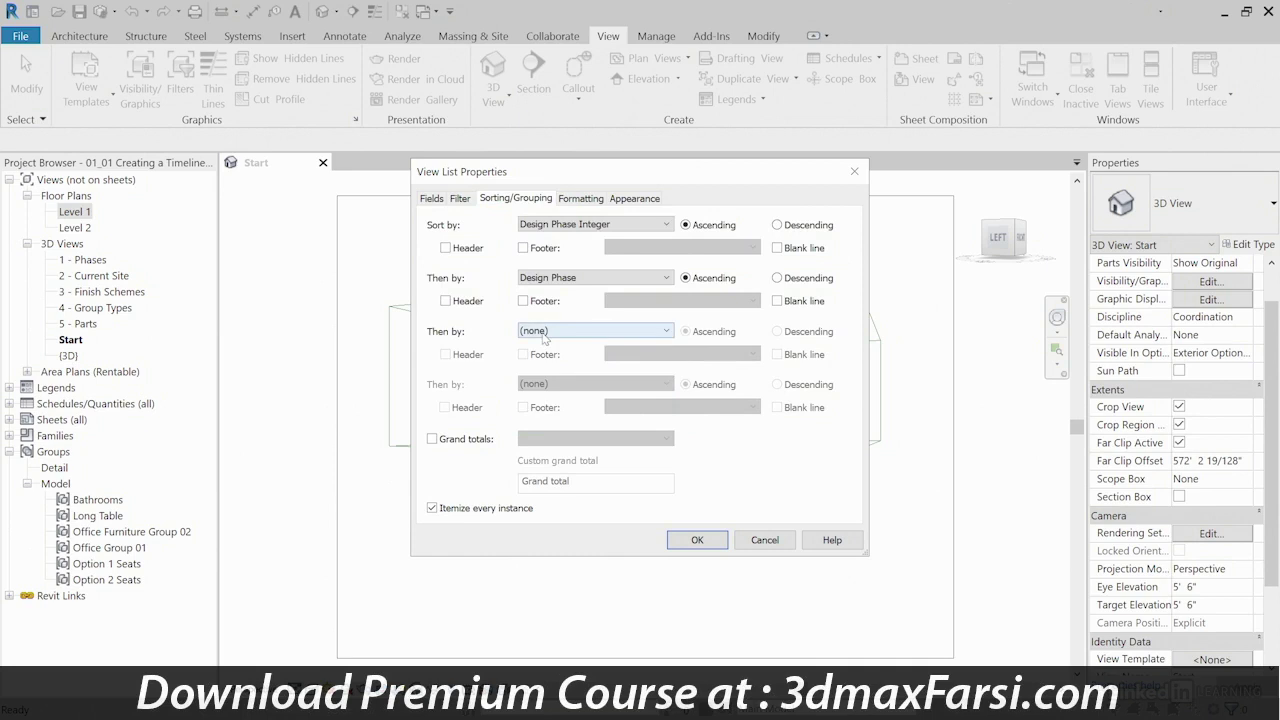
click(445, 301)
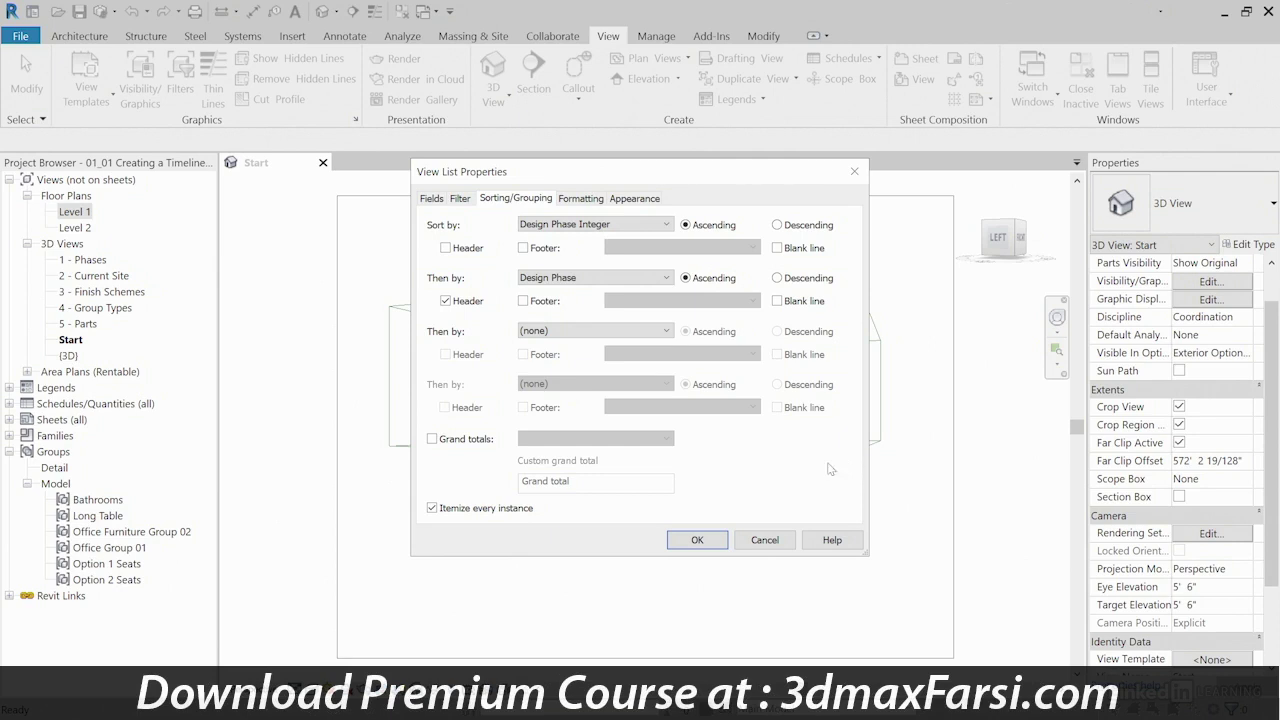
click(616, 333)
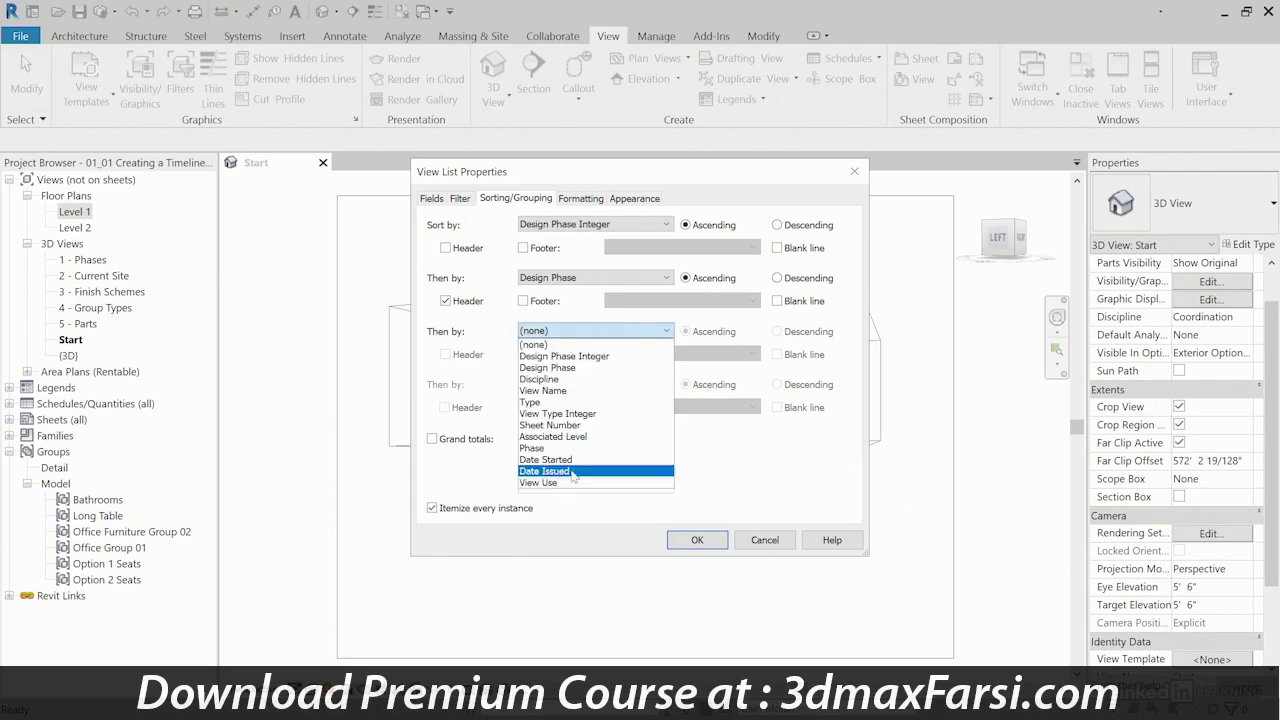
click(557, 413)
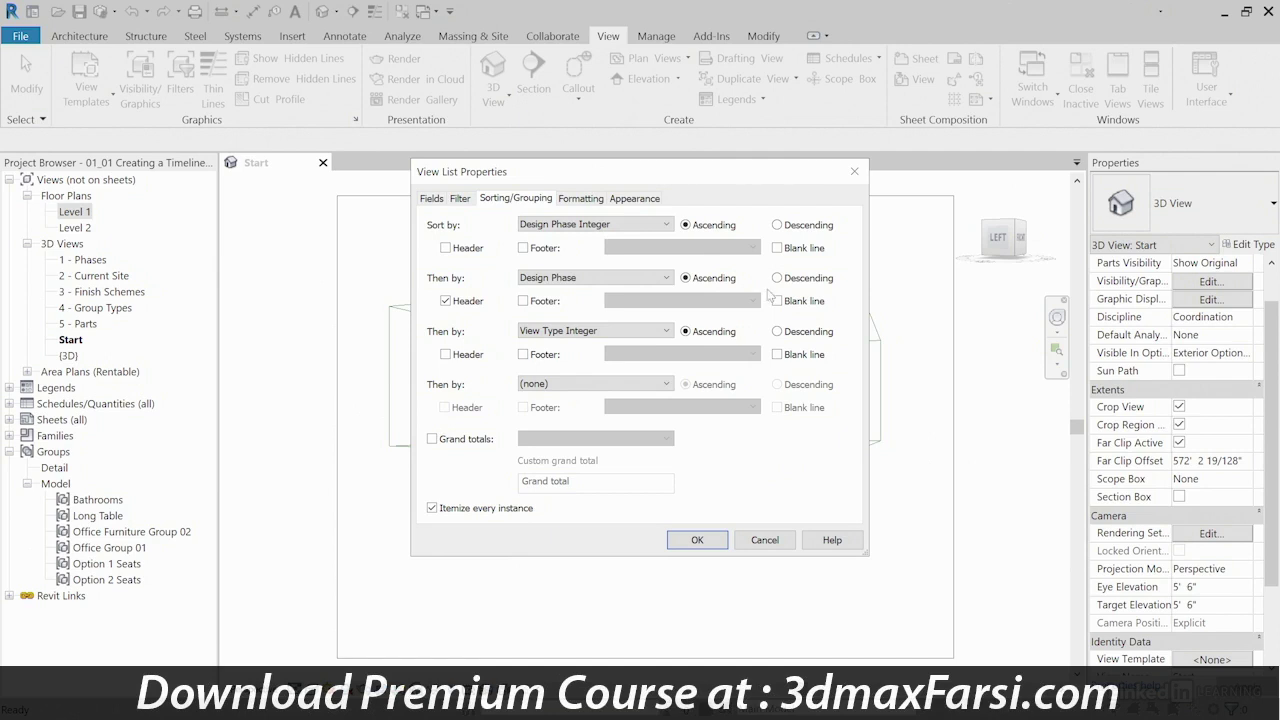
Step: Show the Formatting settings for the view list's scheduled fields in View List Properties
click(579, 200)
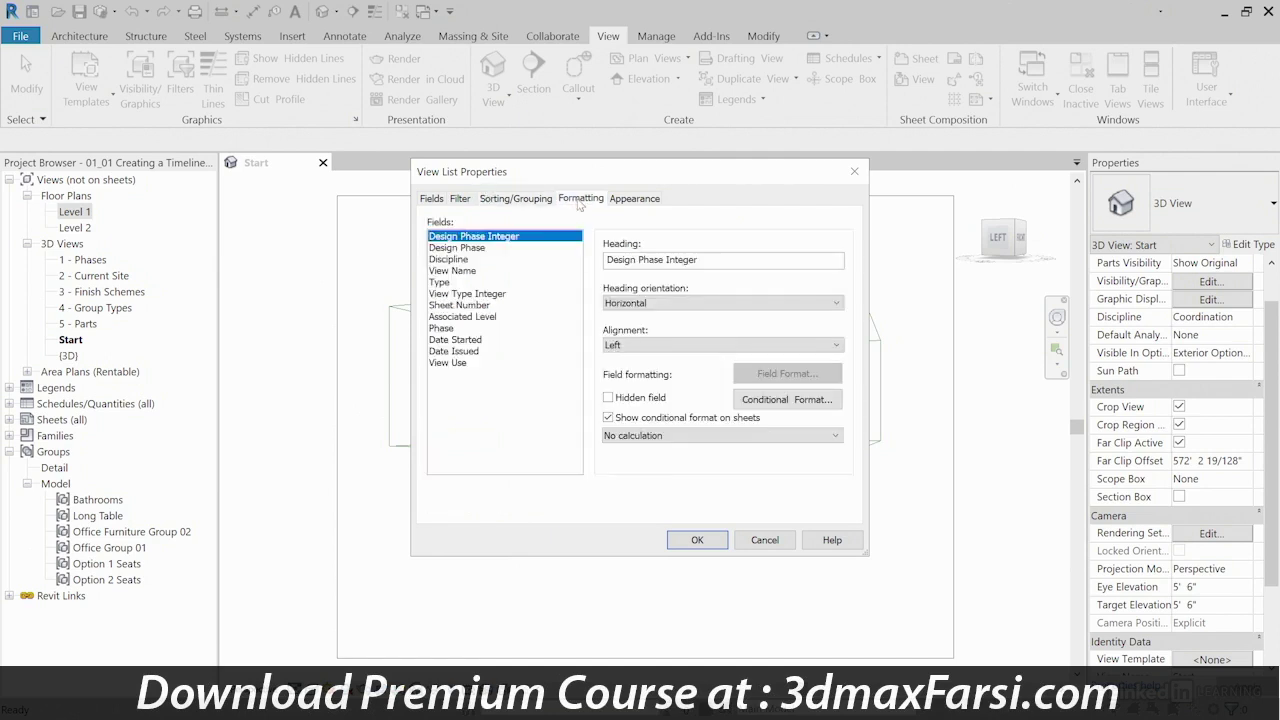